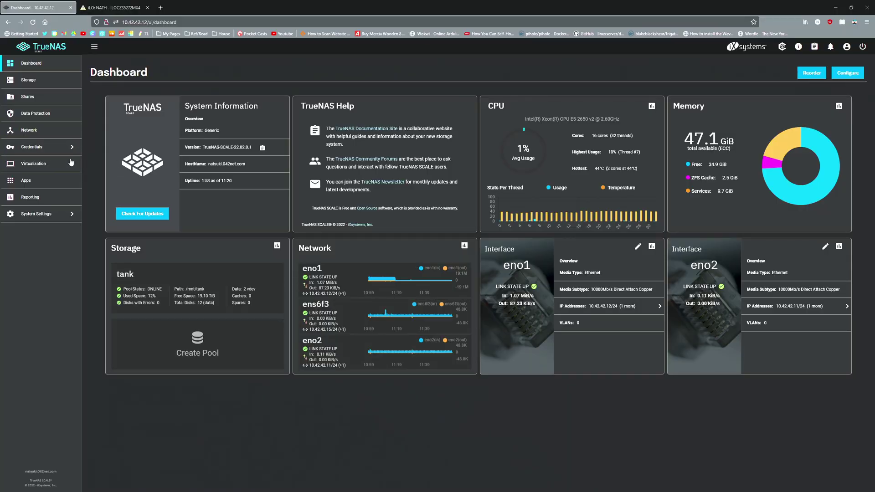
Open Credentials > Certificates and highlight the ACME DNS-Authenticators heading.
click(59, 154)
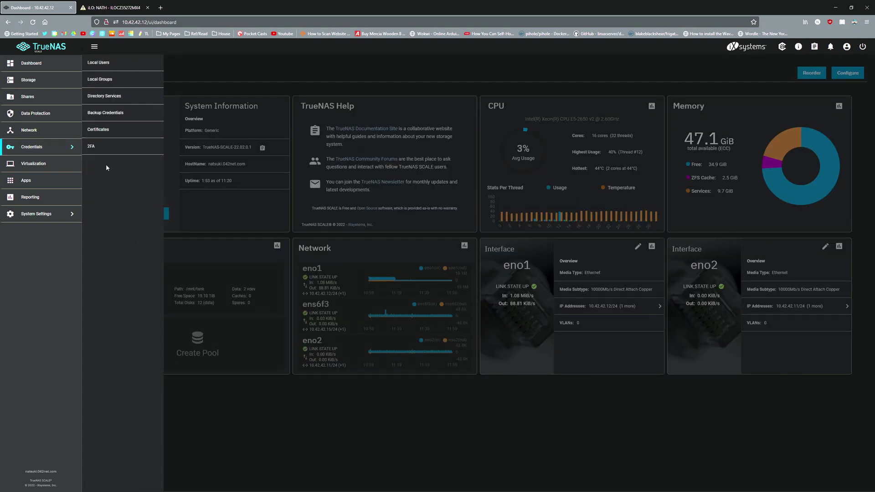
click(124, 136)
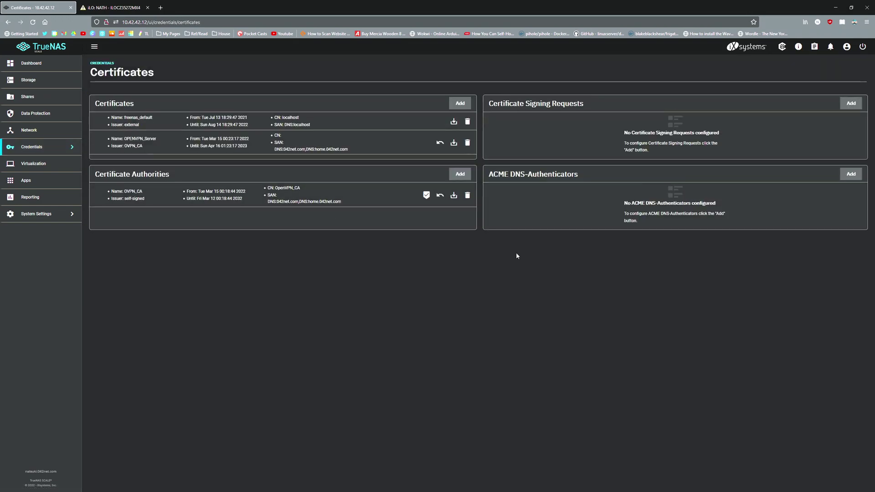
triple_click(577, 175)
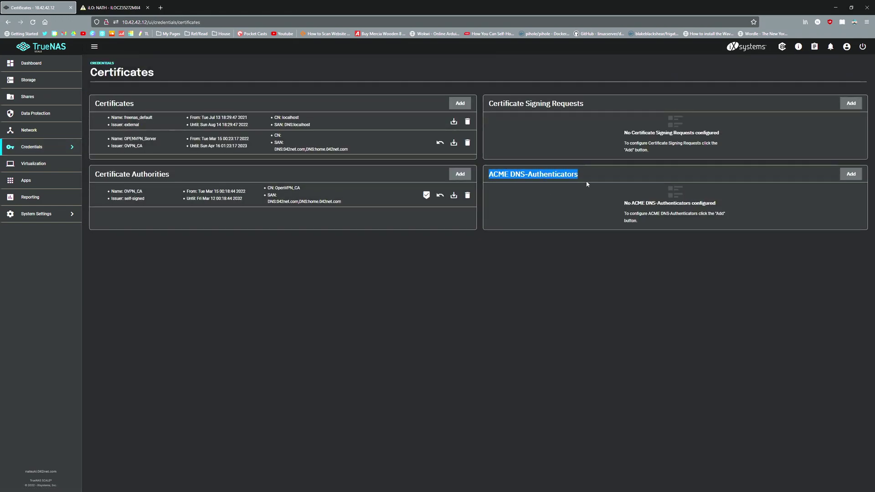
click(583, 186)
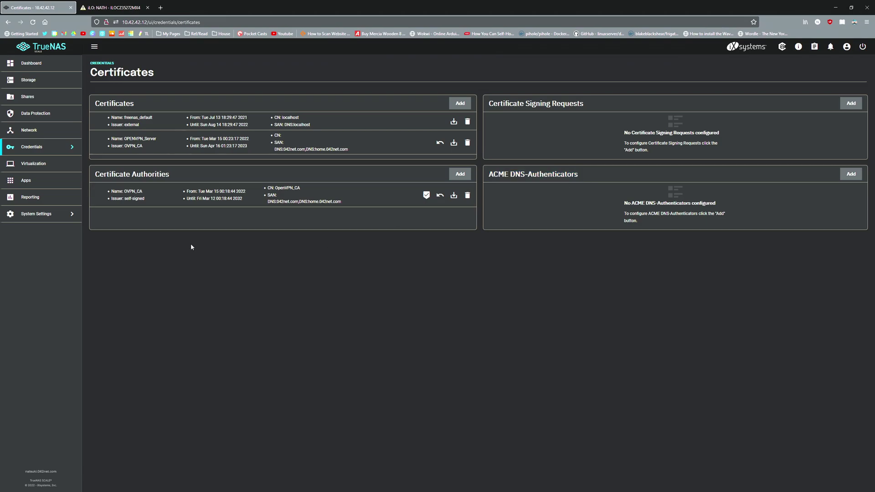
click(161, 8)
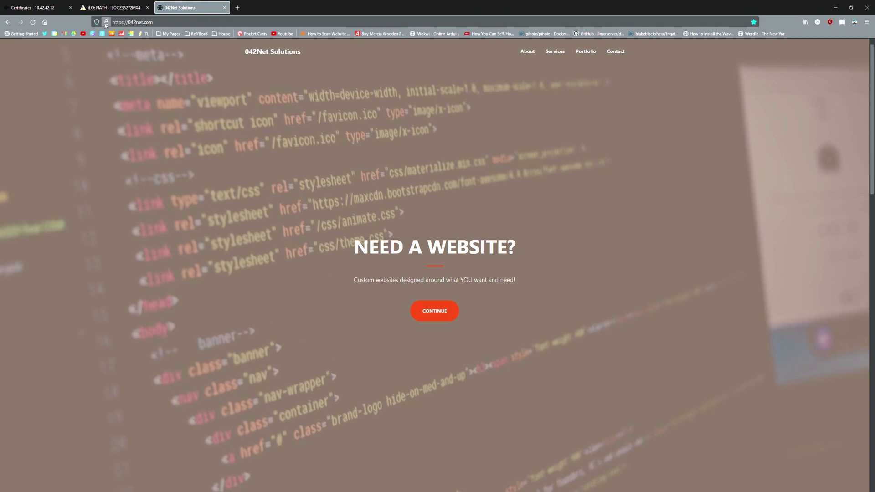
click(106, 22)
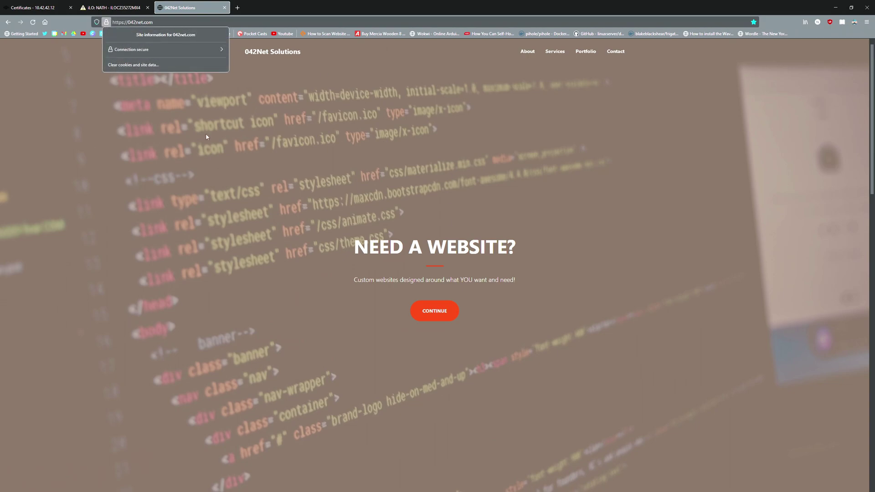
key(Escape)
click(34, 8)
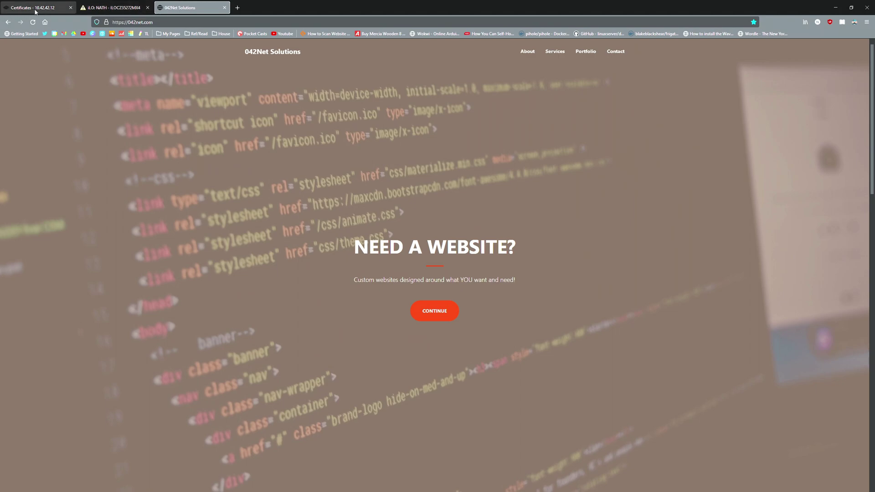
Open the System Settings Shell and run 'certbot certonly' to reach the authentication-method prompt.
click(63, 214)
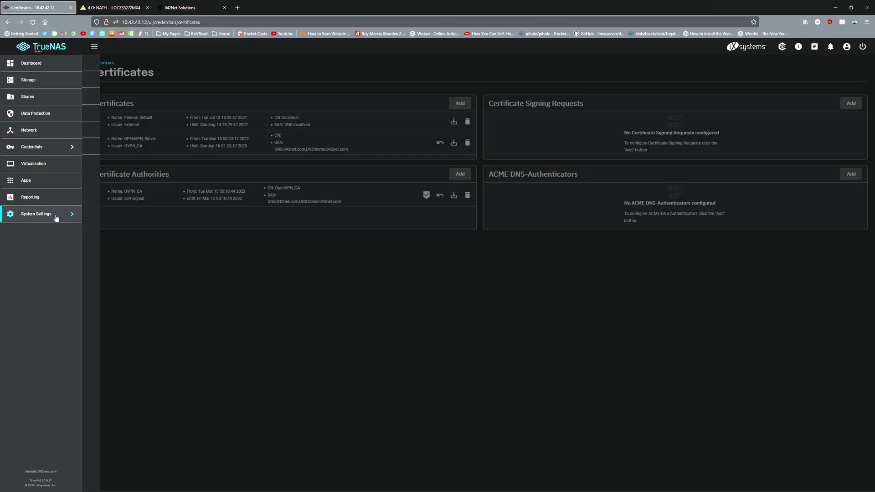
click(103, 149)
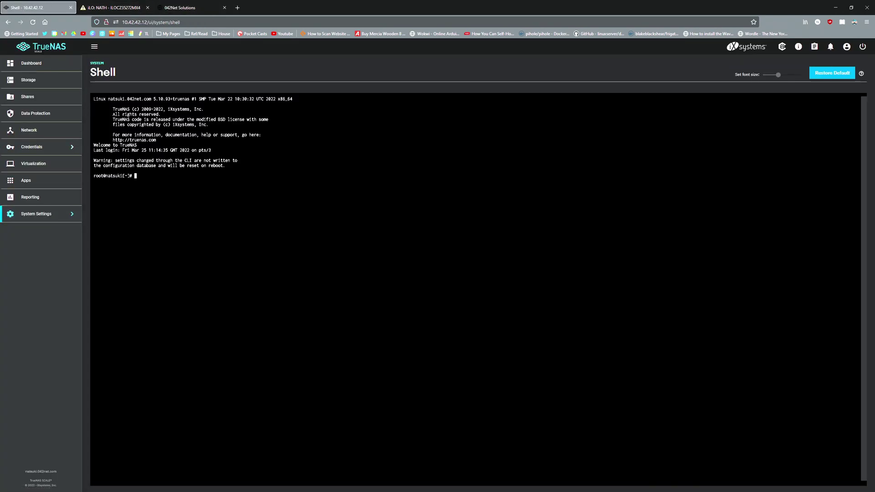
text(cerbot)
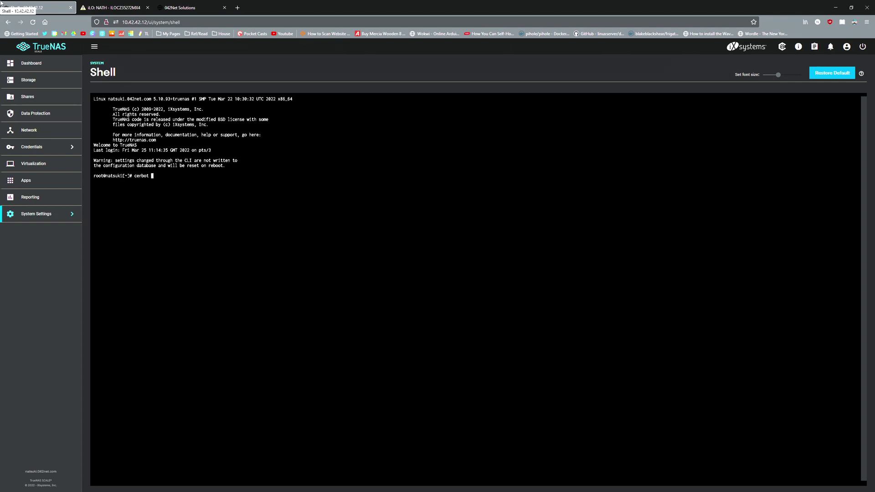
key(BackSpace)
key(BackSpace)
key(BackSpace)
key(BackSpace)
text(tbot r)
key(BackSpace)
text(no)
key(BackSpace)
key(BackSpace)
text(certonly)
key(Return)
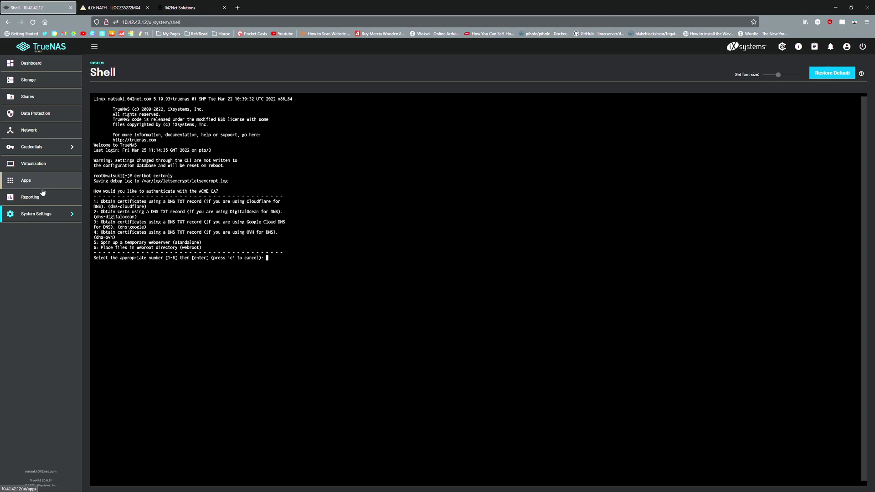
Go back to the Credentials > Certificates page.
click(56, 150)
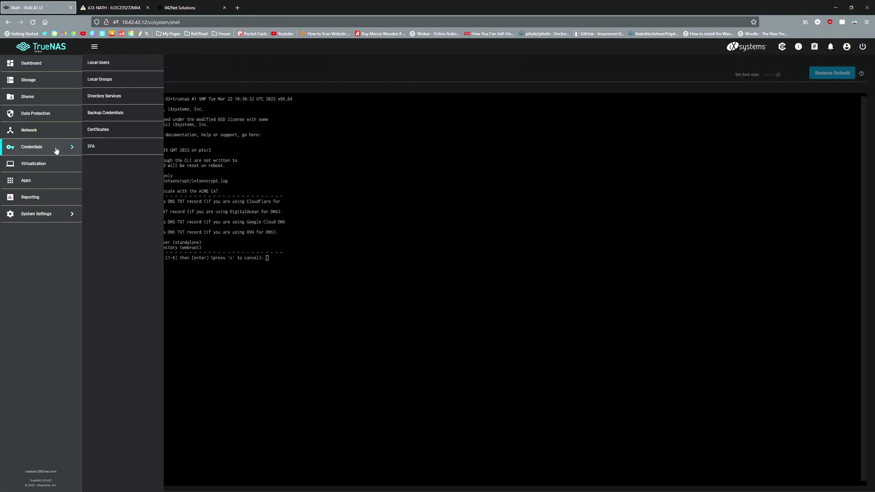
click(119, 133)
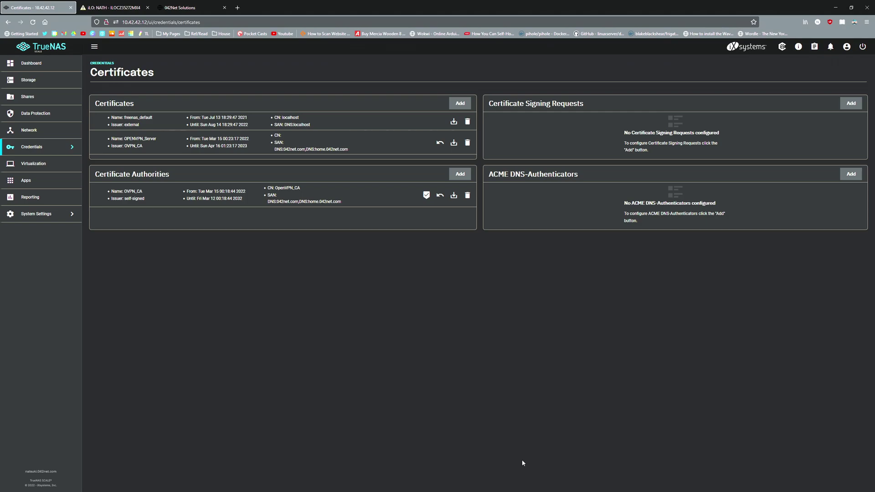
click(850, 176)
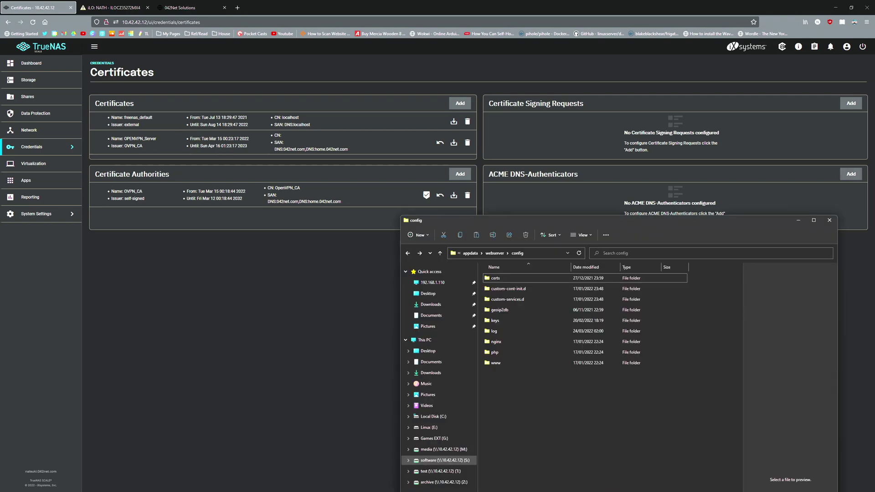
key(alt+Tab)
drag(552, 221, 874, 455)
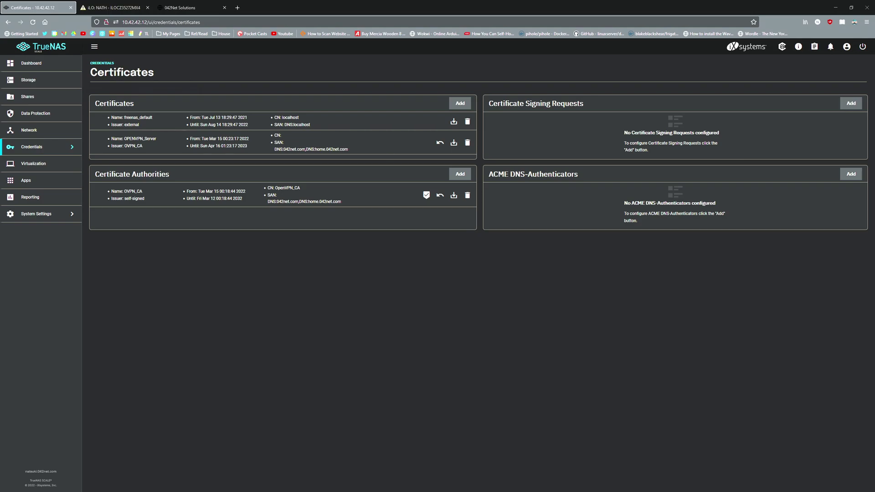
drag(874, 59, 510, 250)
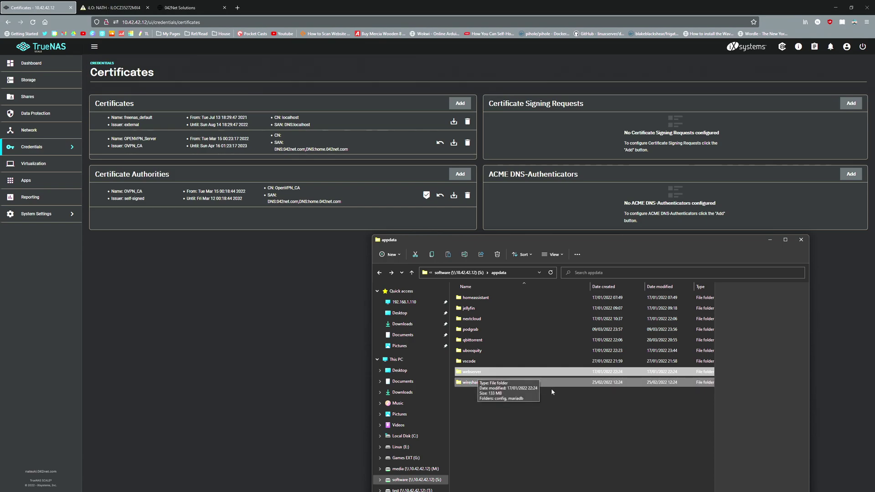
click(459, 273)
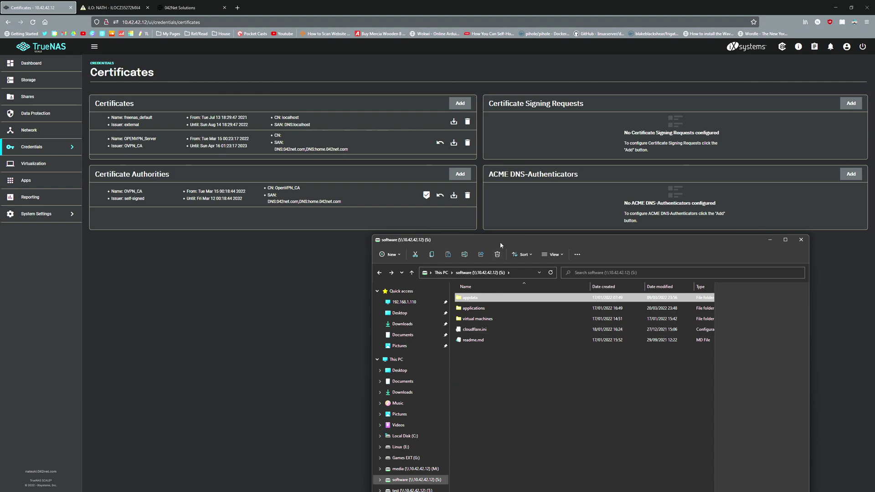
drag(499, 242, 874, 300)
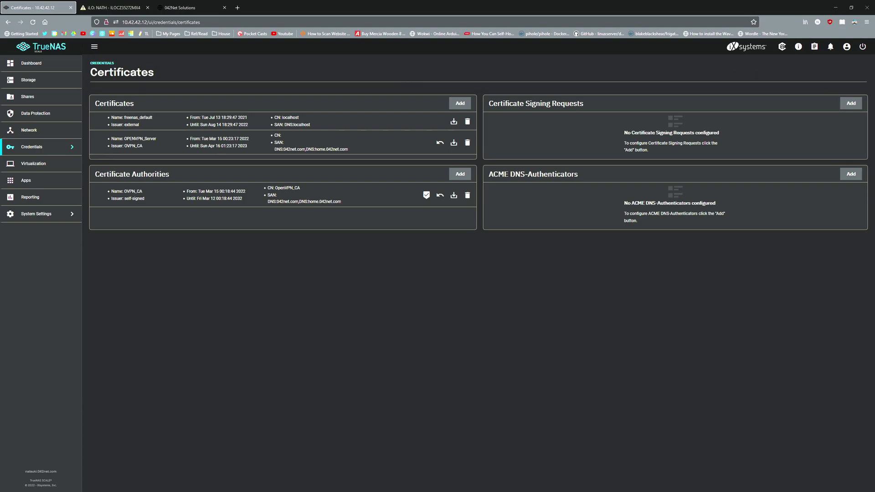
Add an ACME DNS-authenticator named 'cloudflare' with the Cloudflare credentials and save it.
click(850, 175)
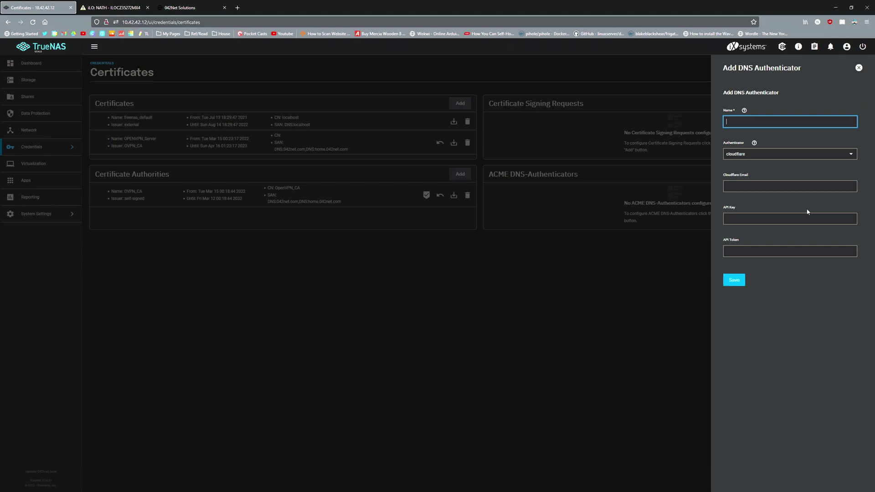
text(cloudflare)
click(778, 184)
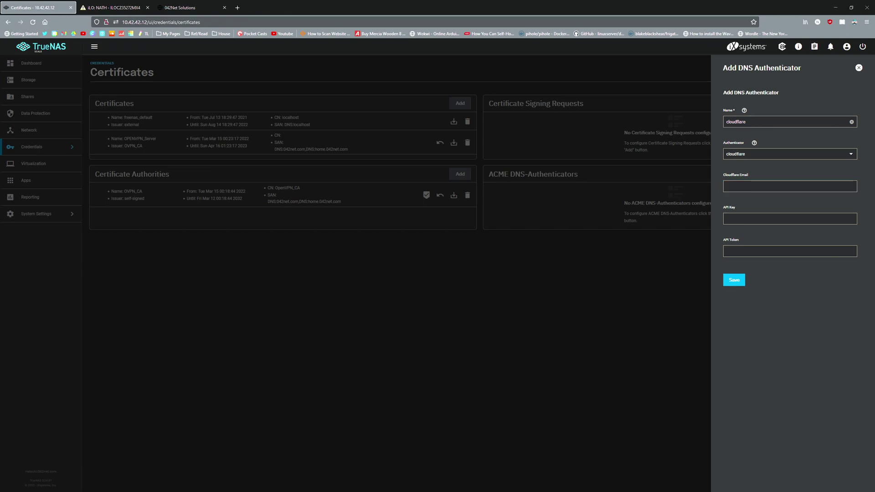
click(734, 280)
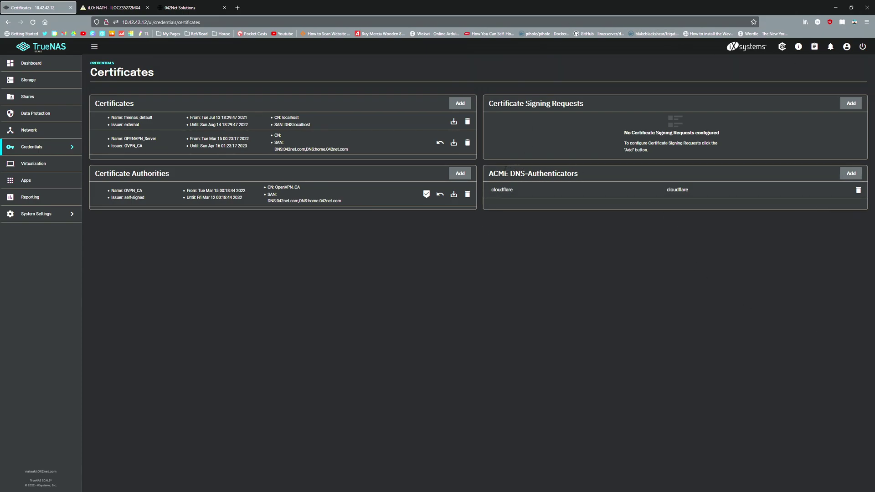
double_click(549, 173)
click(604, 270)
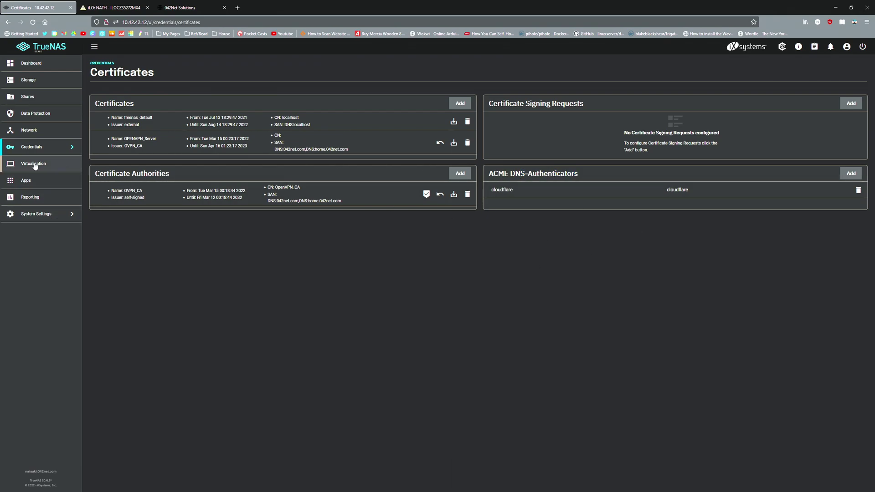
click(71, 146)
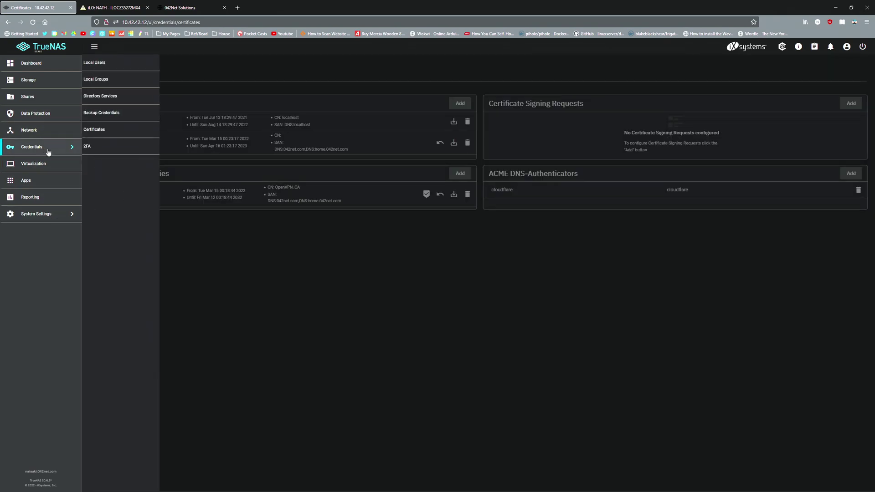
click(114, 69)
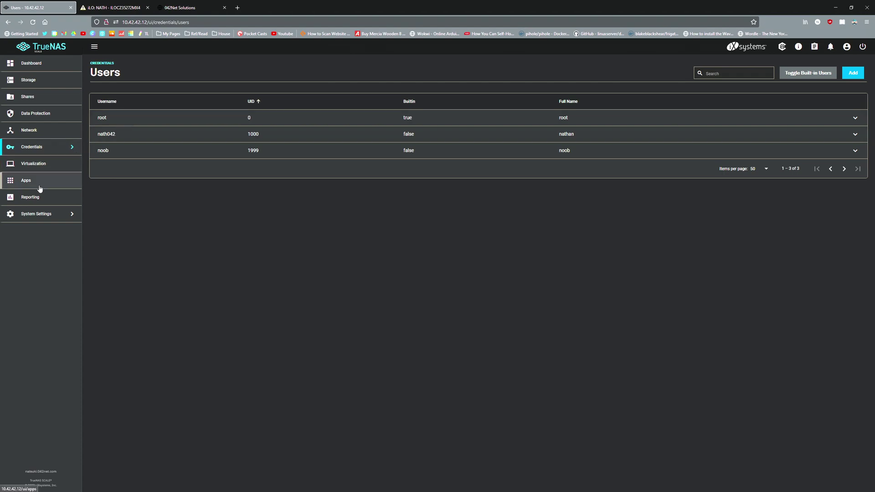
click(36, 132)
click(35, 151)
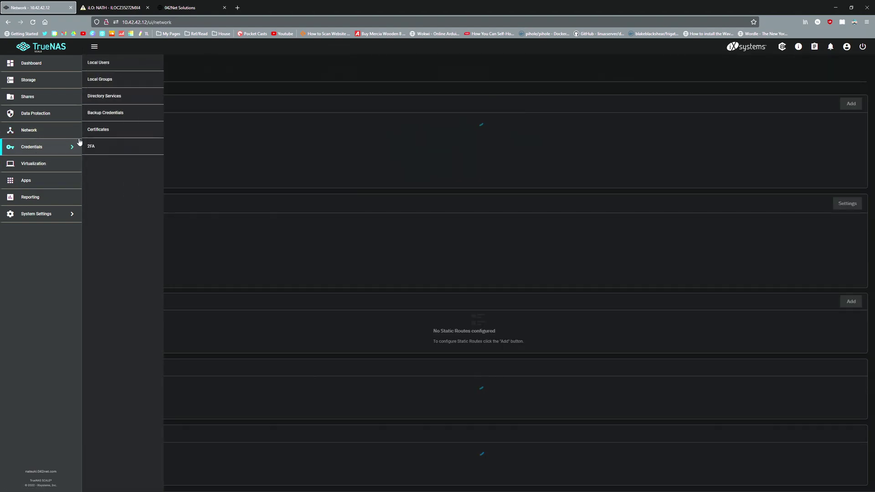
click(101, 129)
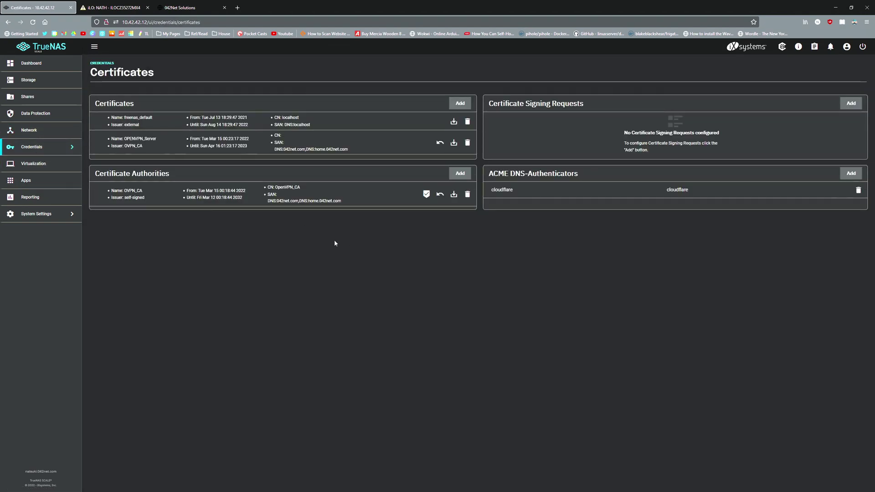
Start a new Certificate Signing Request named 'CSR', keeping the Certificate Signing Request type.
drag(517, 103, 612, 121)
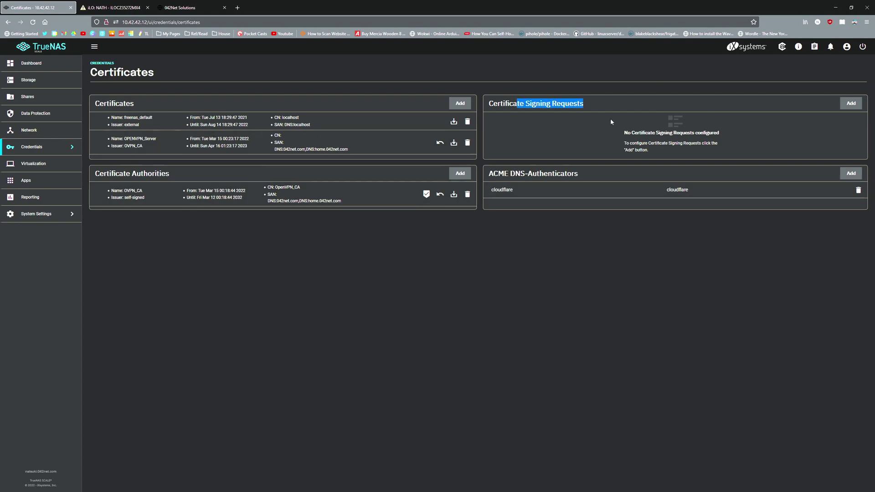
click(850, 103)
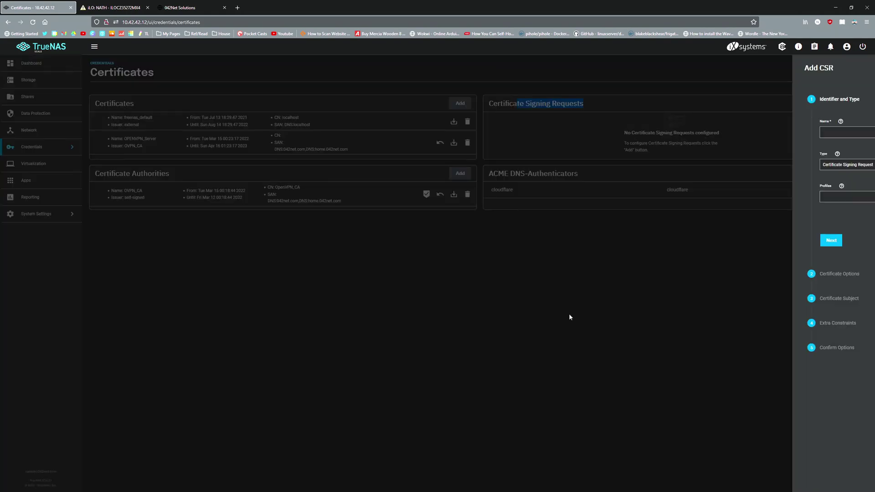
click(707, 133)
text(CSR)
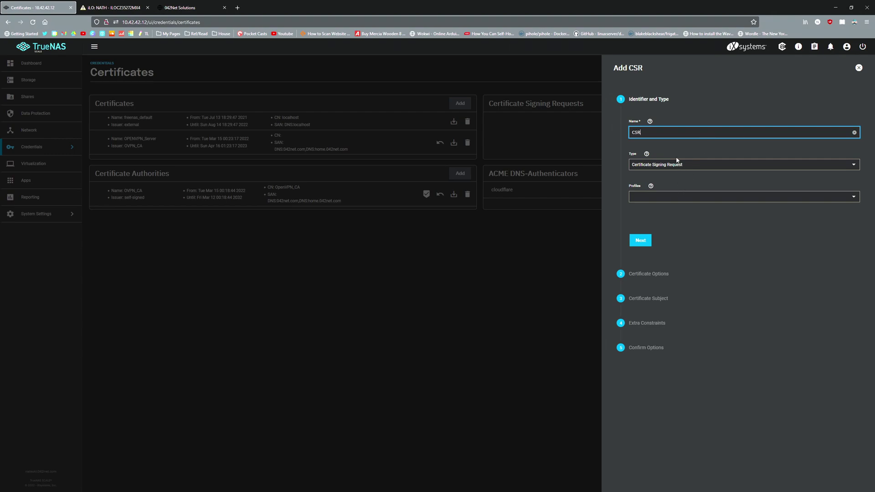
click(679, 165)
click(688, 165)
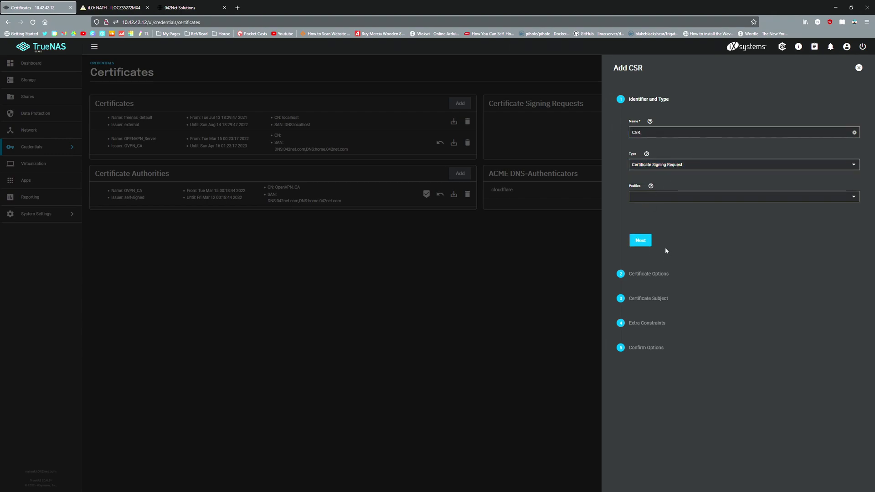
click(647, 241)
Advance to the certificate subject page and choose the certificate's country.
click(663, 264)
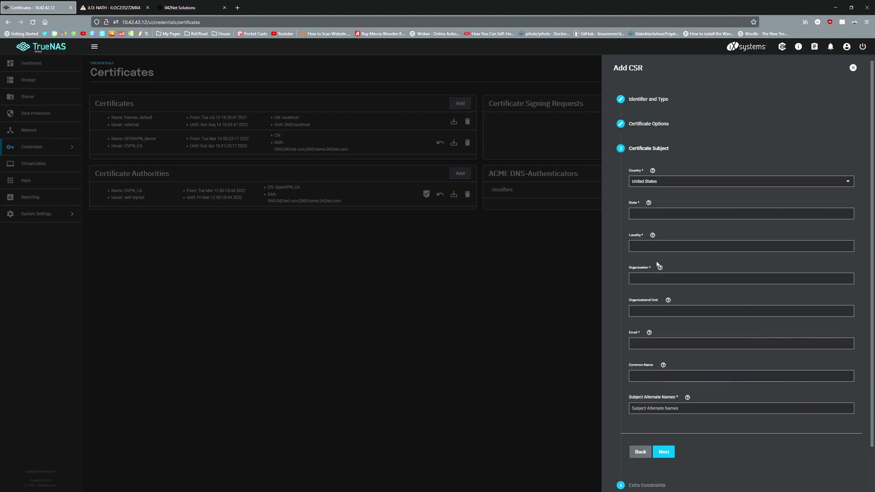
click(666, 182)
click(661, 186)
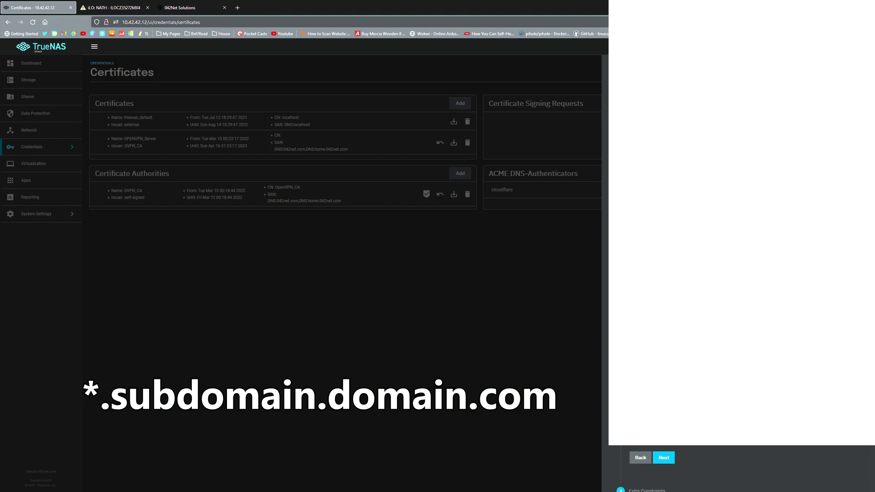
scroll(694, 464, down, 2)
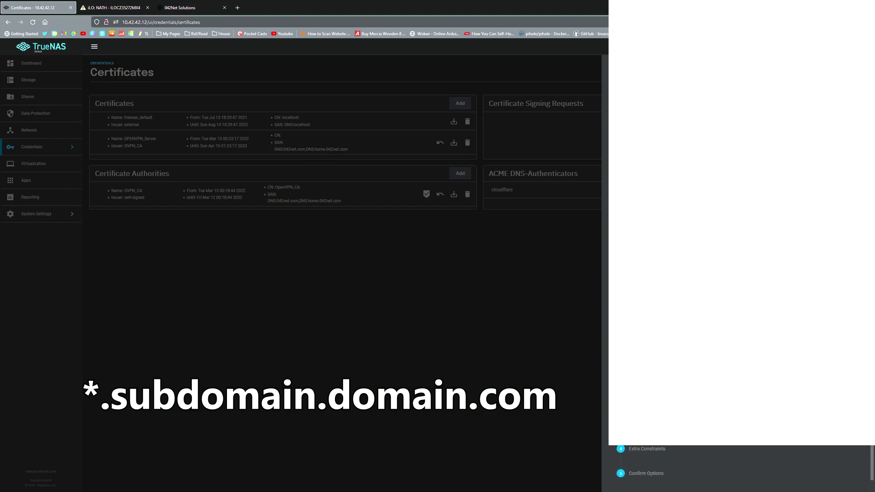
scroll(754, 451, up, 2)
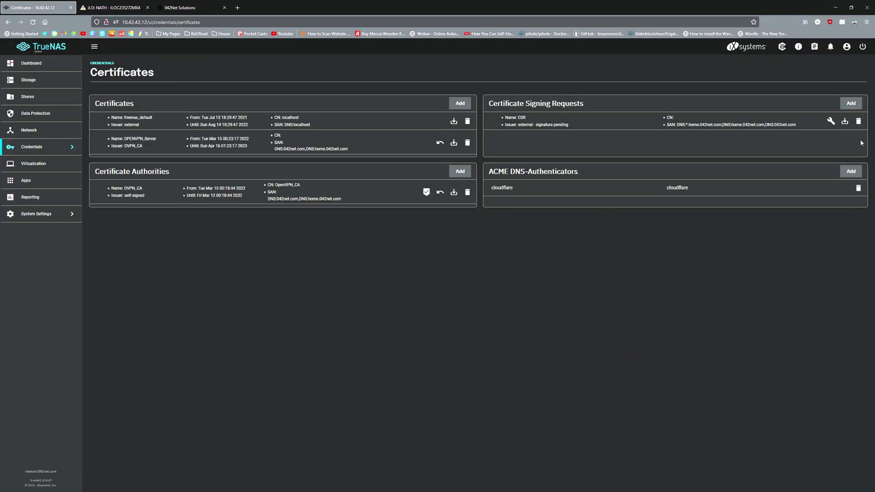
Open the CSR's ACME certificate form, enter identifier 042Net, and review the terms and renewal help.
click(830, 121)
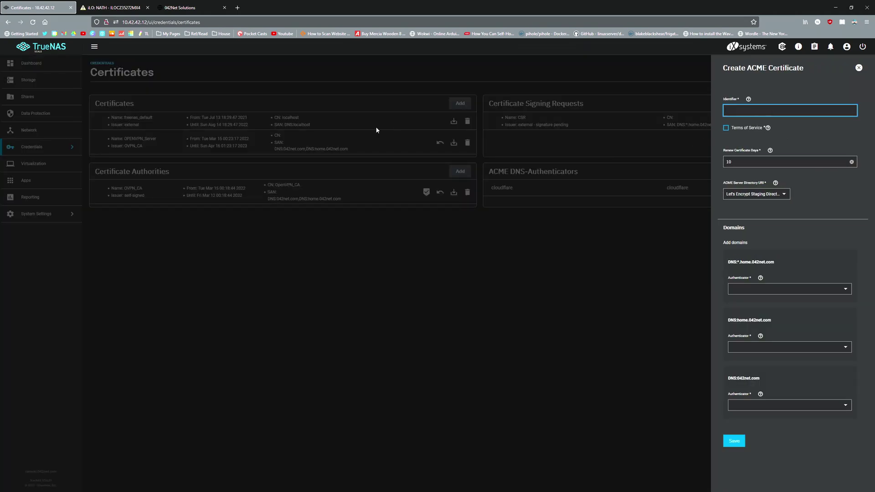
text(042Net)
click(767, 128)
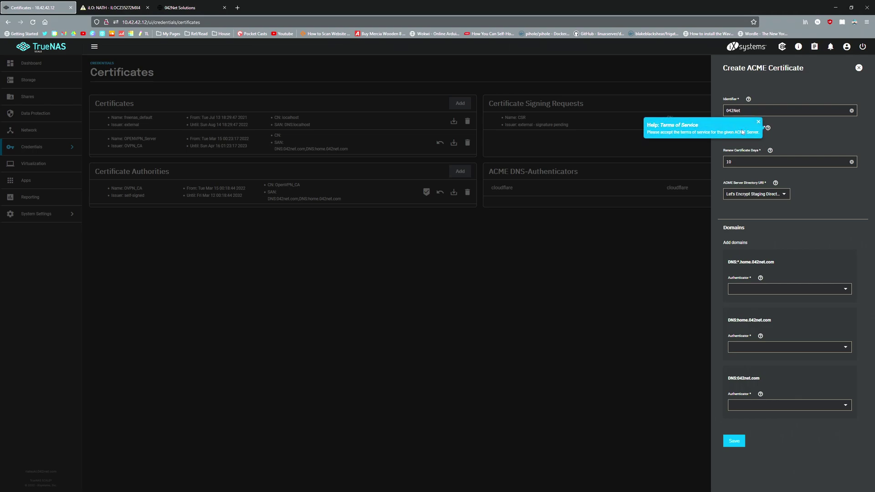
click(804, 139)
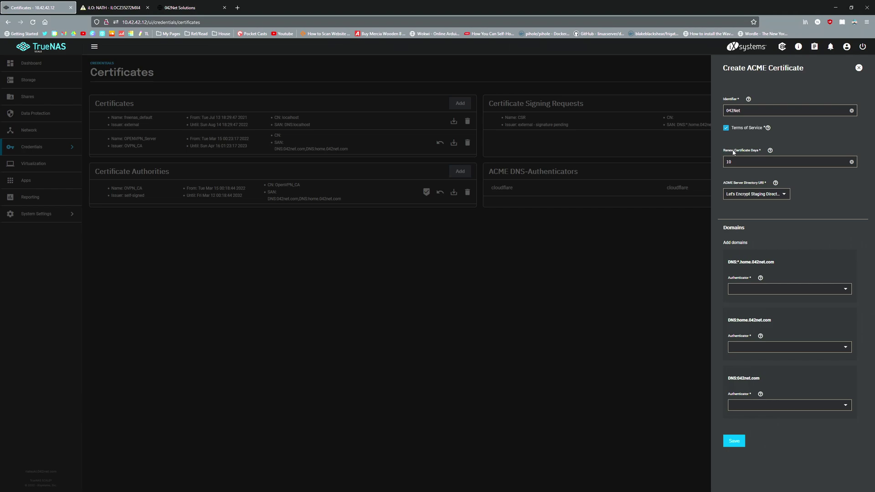
click(770, 150)
click(808, 177)
Choose Let's Encrypt Production, set cloudflare for all three domains, and save the certificate.
click(773, 195)
click(765, 207)
click(778, 290)
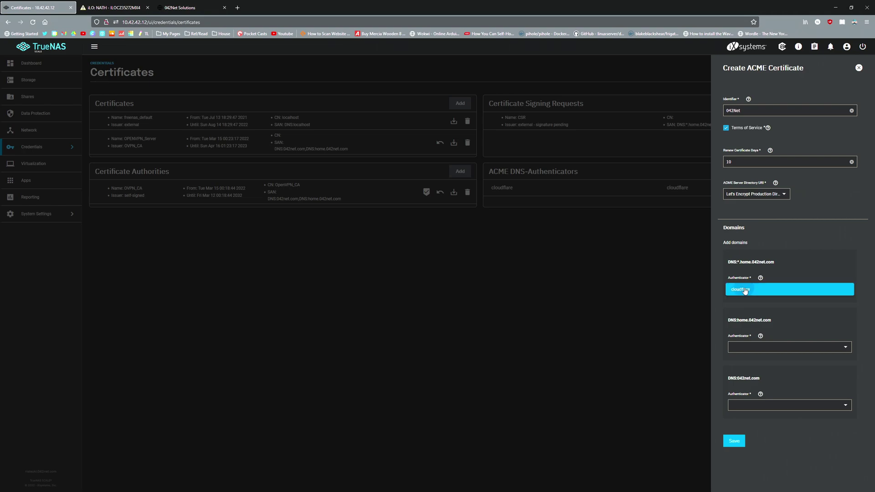
click(777, 290)
click(782, 348)
click(740, 349)
click(764, 405)
click(755, 407)
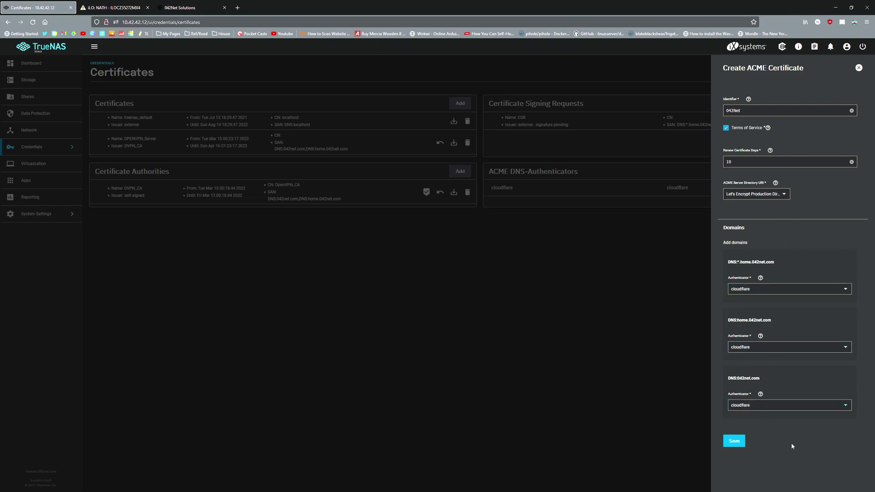
click(734, 441)
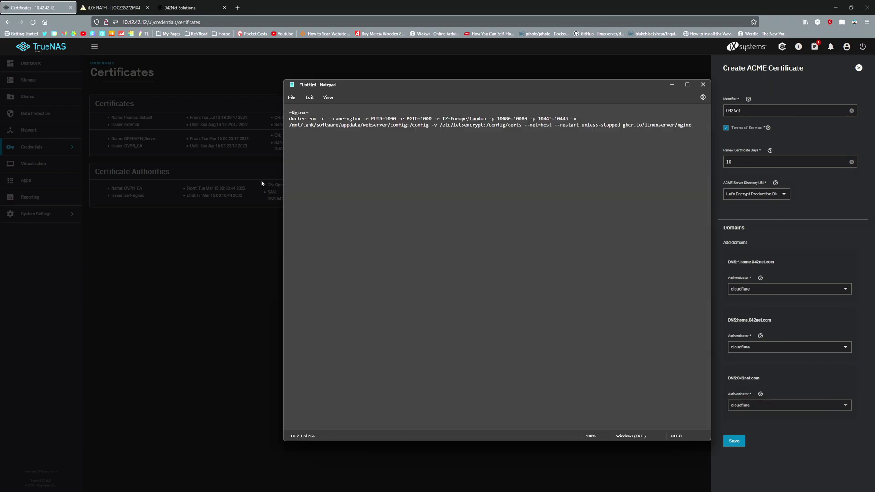
Widen the Notepad window, zoom in on the command, and move the window down.
drag(282, 185, 31, 184)
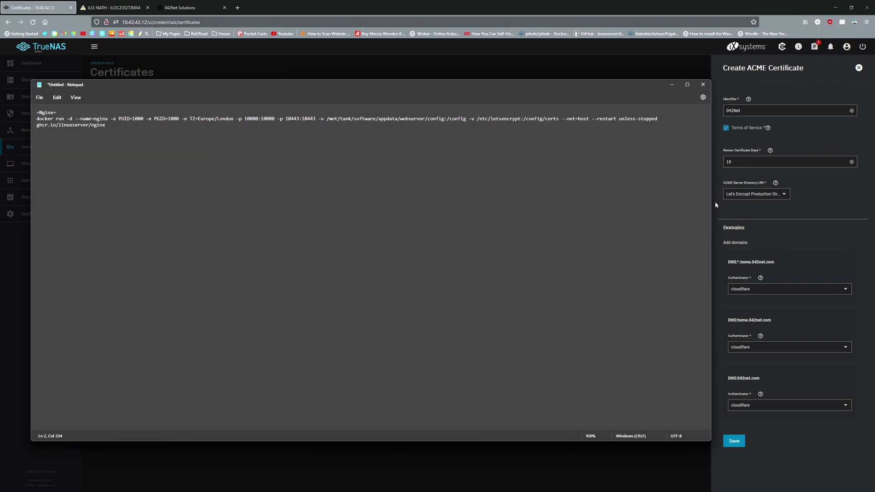
drag(710, 208, 816, 209)
scroll(410, 223, up, 10)
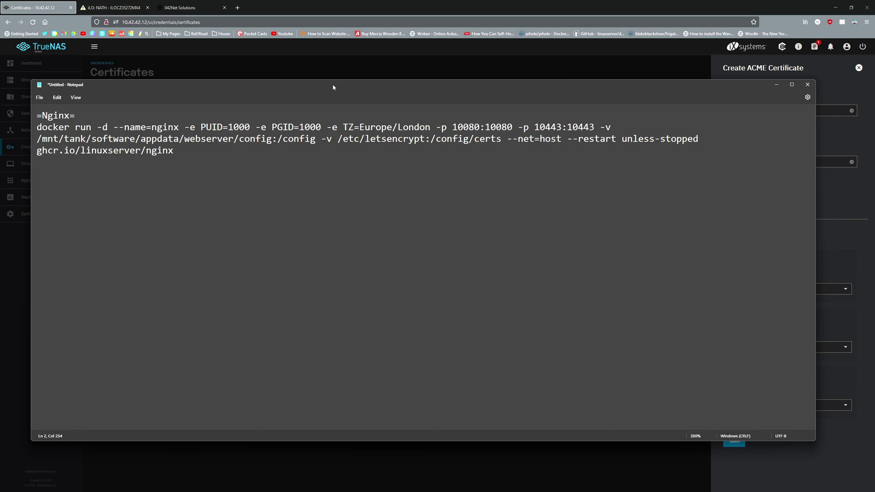
drag(336, 90, 367, 115)
Highlight the =Nginx= heading, the command's first row, container name nginx and PUID=1000.
click(209, 145)
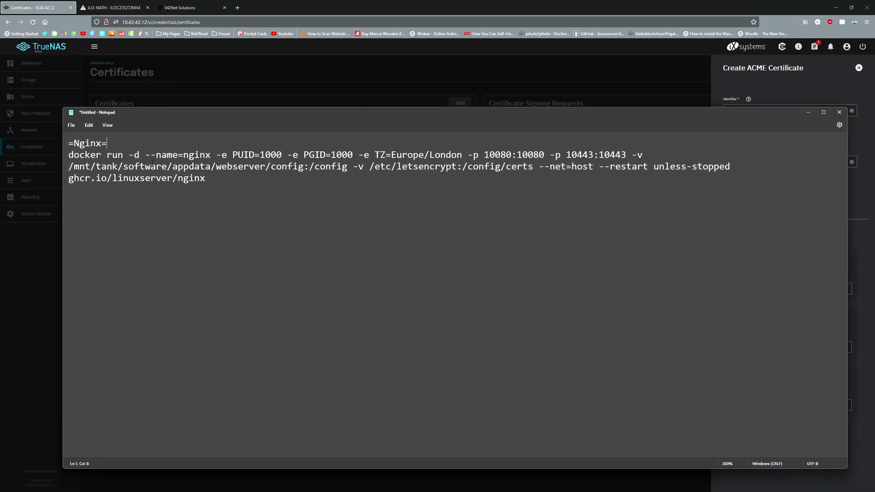
click(65, 155)
click(146, 166)
double_click(187, 155)
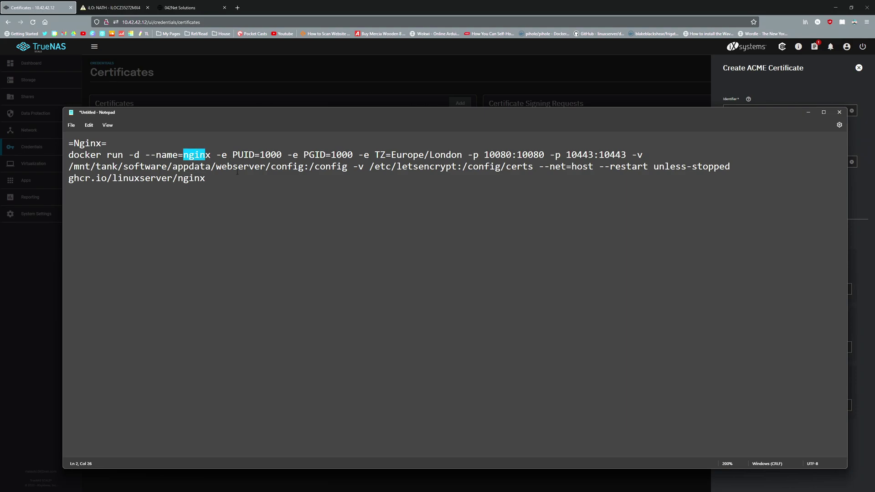
click(195, 155)
drag(182, 154, 210, 155)
click(237, 155)
drag(272, 155, 354, 155)
click(370, 165)
Highlight the time zone and user/group settings, then move to the 10080 port mapping.
click(407, 155)
drag(381, 155, 436, 156)
drag(233, 155, 374, 155)
click(456, 155)
click(374, 155)
key(ctrl+Right)
key(ctrl+Right)
key(ctrl+Right)
key(ctrl+Right)
key(ctrl+Right)
key(ctrl+Right)
key(ctrl+Right)
drag(391, 154, 462, 154)
click(468, 166)
drag(429, 155, 465, 156)
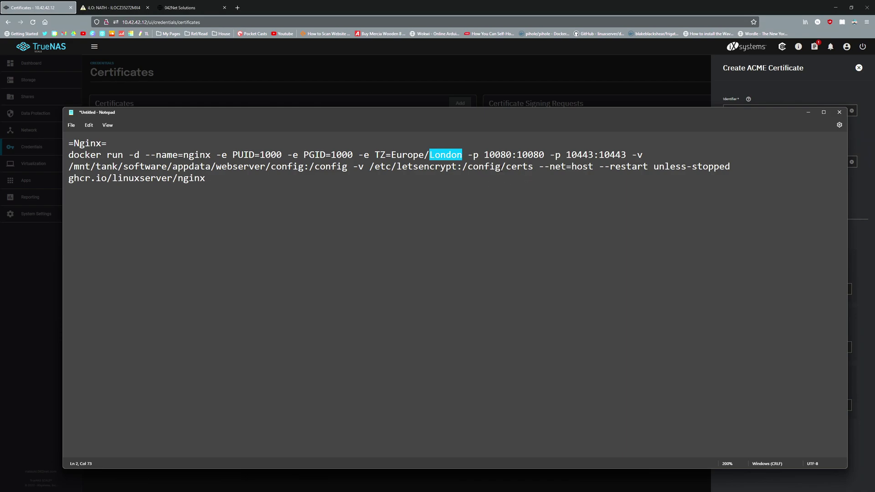
click(468, 166)
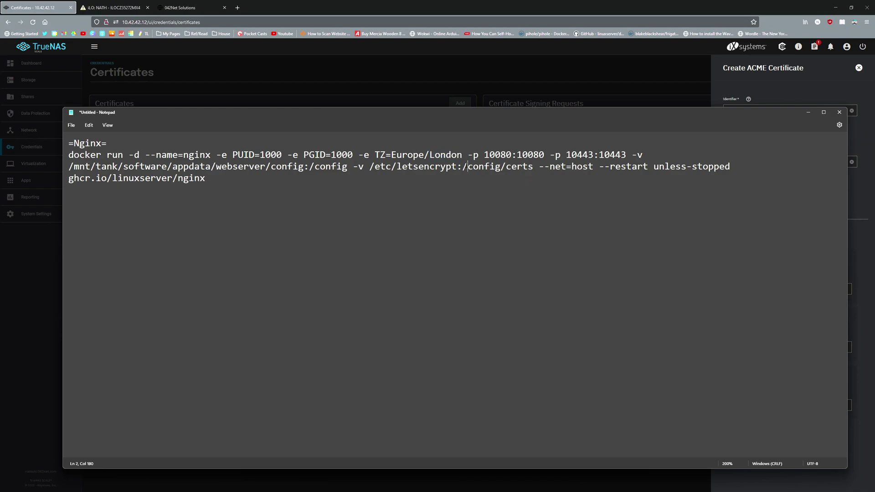
click(483, 155)
drag(485, 155, 593, 166)
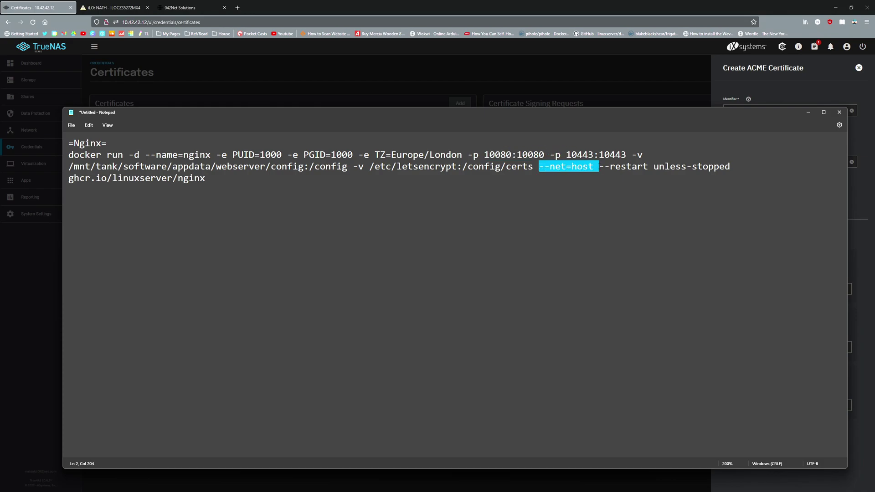
click(589, 172)
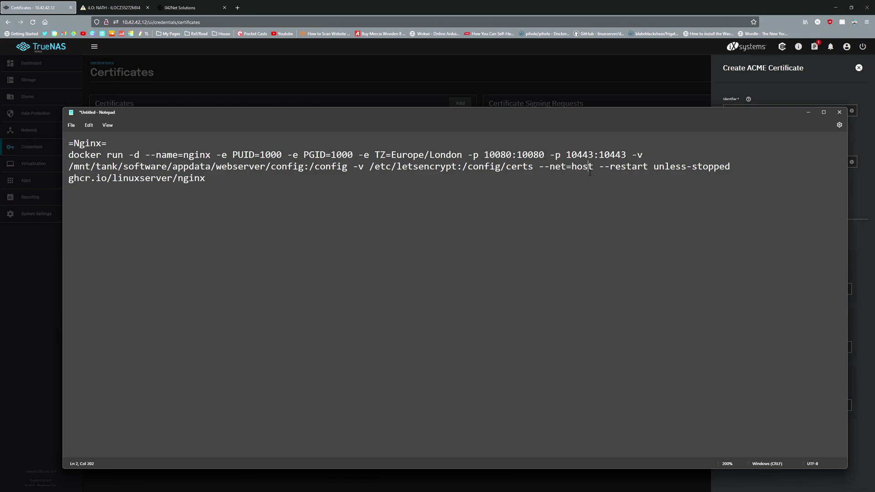
click(588, 155)
drag(592, 166, 551, 168)
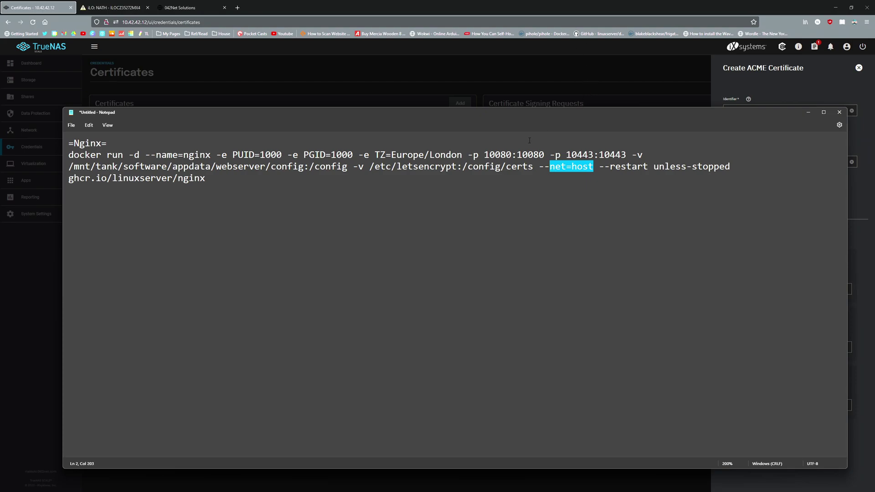
click(505, 157)
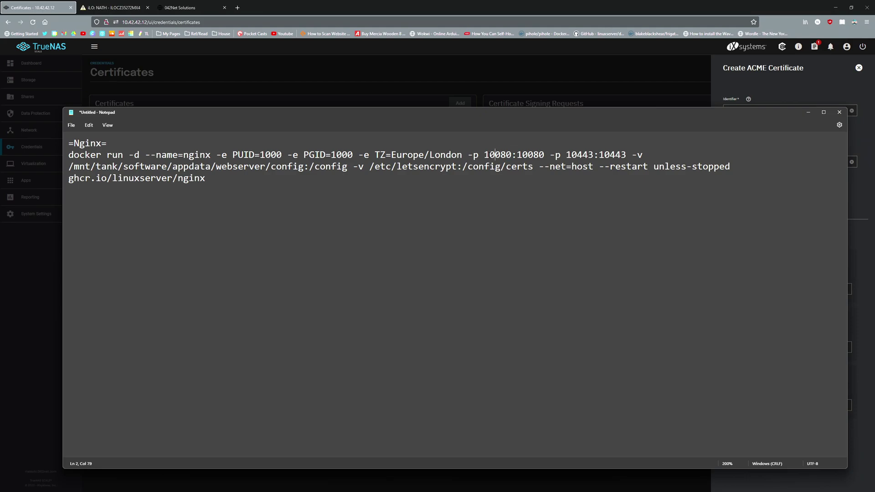
drag(484, 156, 522, 156)
click(540, 184)
drag(601, 168, 737, 169)
key(Right)
key(Right)
key(Right)
key(Right)
key(Right)
key(Right)
key(Right)
click(213, 179)
key(alt+Tab)
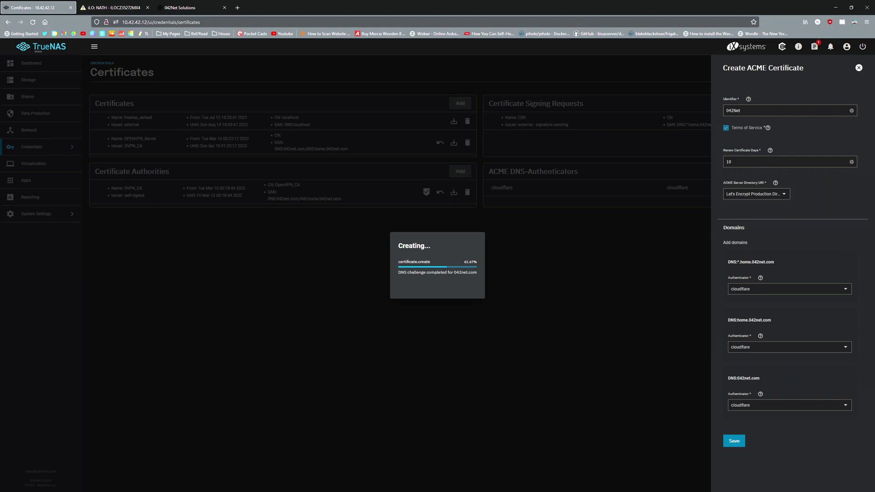
key(alt+Tab)
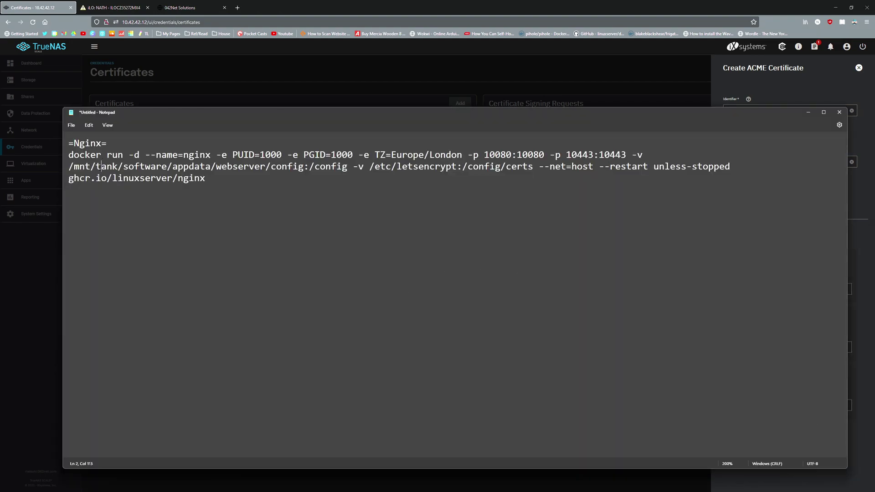
Highlight the config path, then browse File Explorer to software (S:) > appdata > webserver > config.
drag(80, 166, 266, 169)
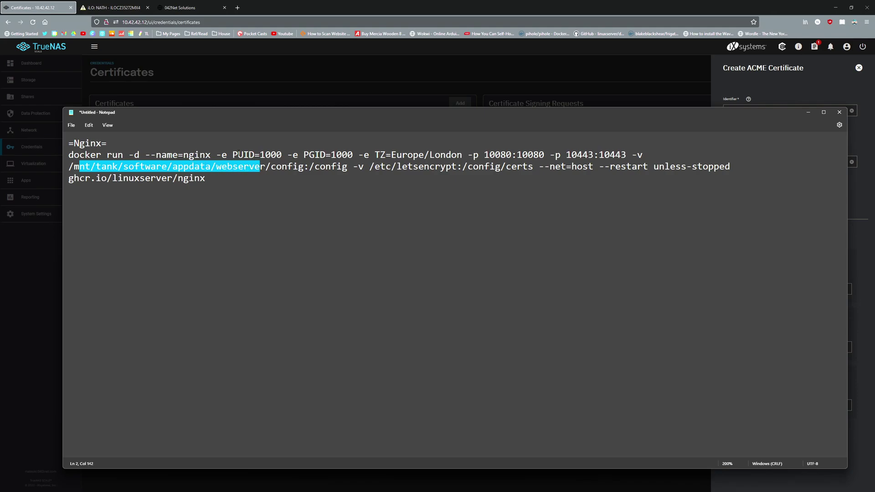
click(304, 166)
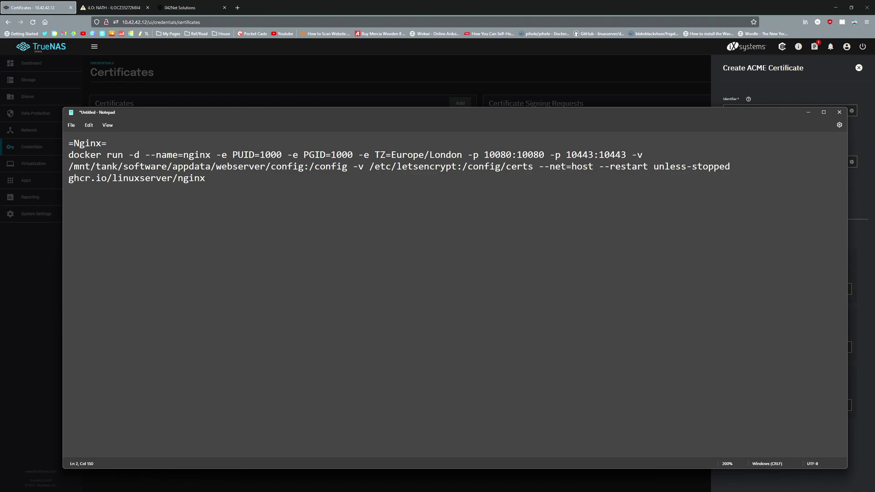
key(super+e)
drag(742, 74, 552, 211)
click(506, 239)
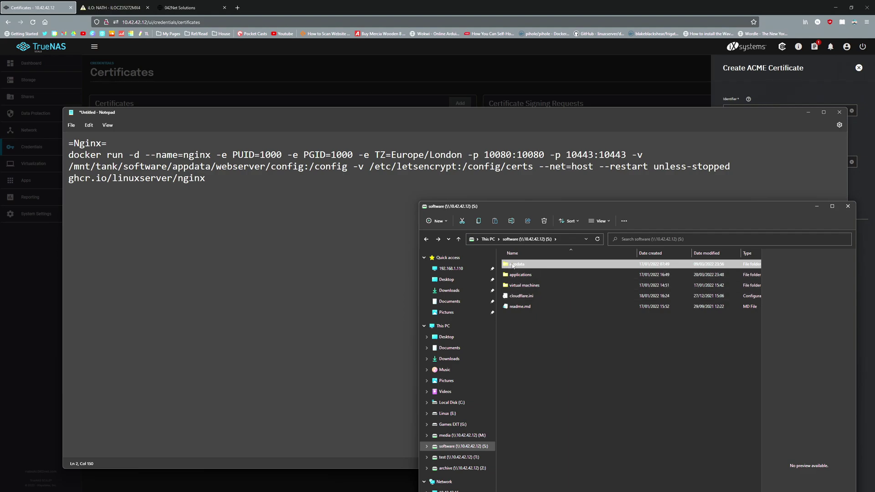
double_click(513, 264)
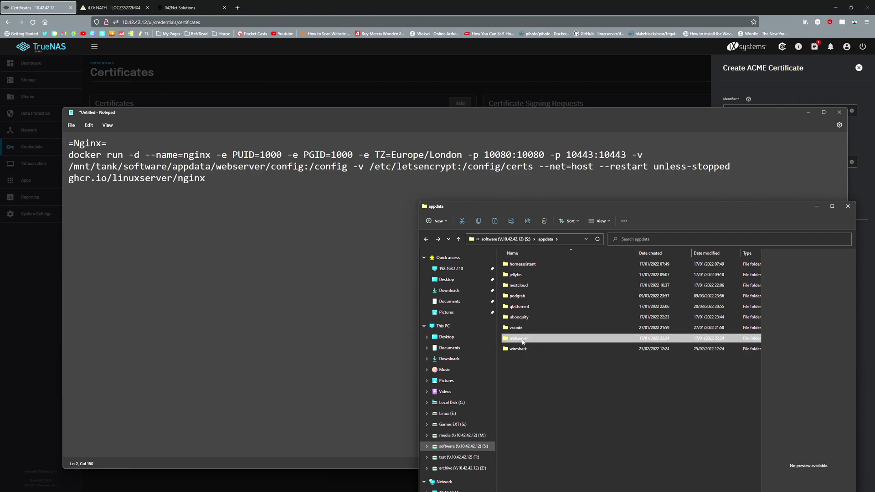
double_click(519, 339)
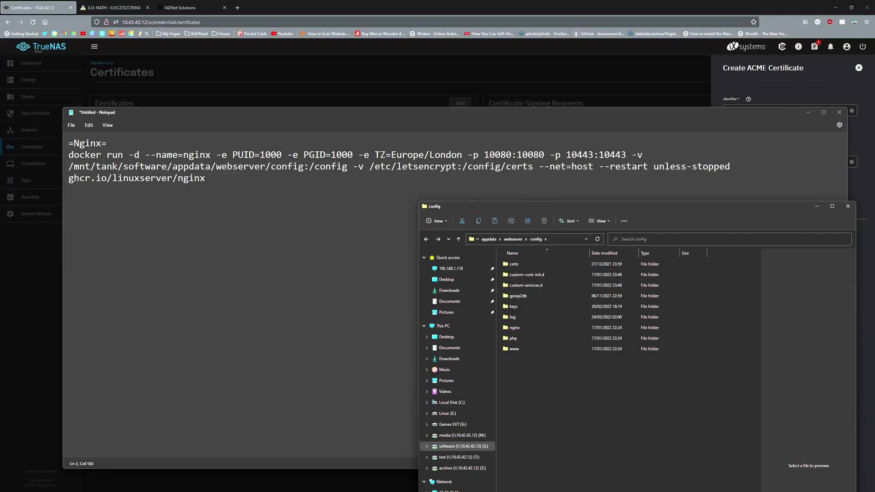
Open the certs folder, see it is empty, and go back to config.
click(519, 267)
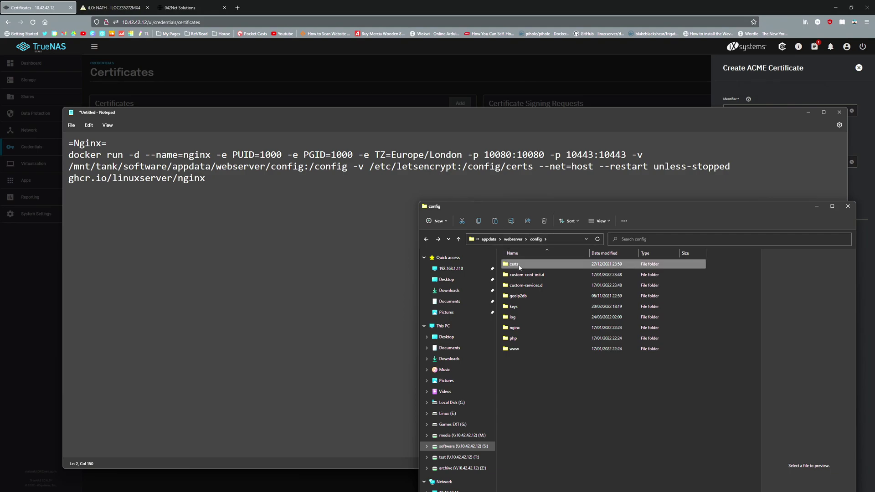
double_click(520, 265)
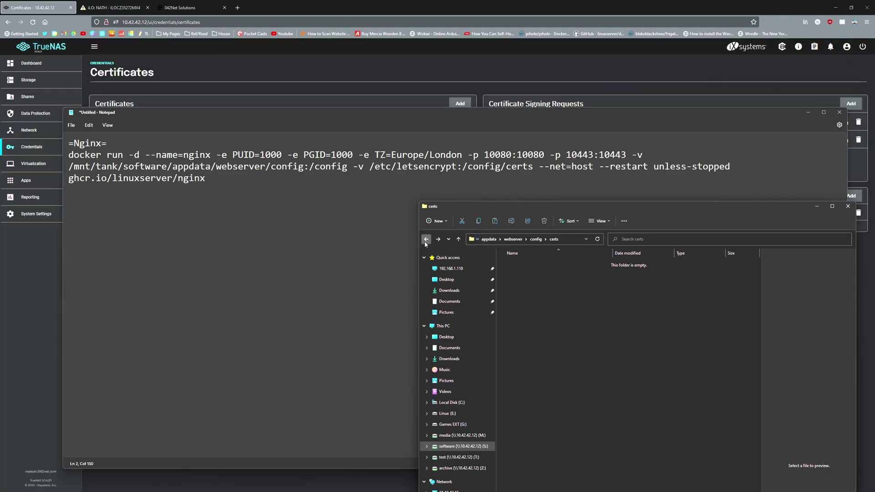
click(425, 242)
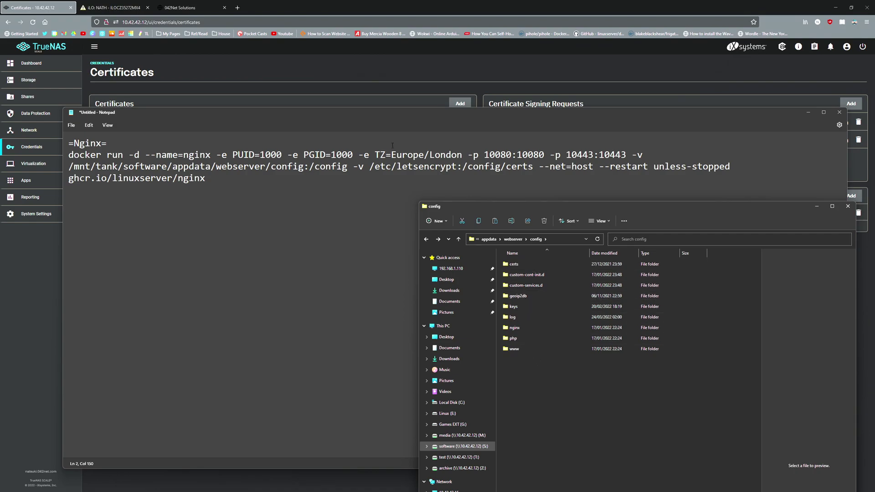
Reopen the TrueNAS Shell, list the current directory, and move up with 'cd ..'.
key(alt+Tab)
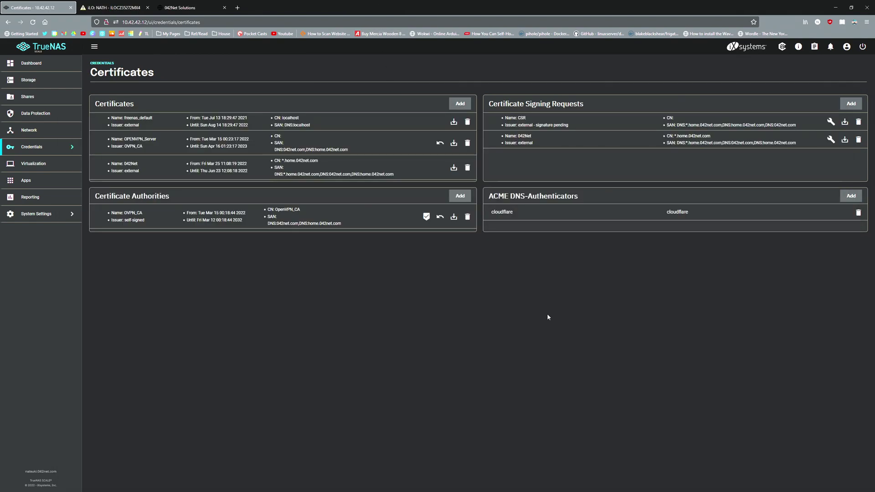
click(48, 215)
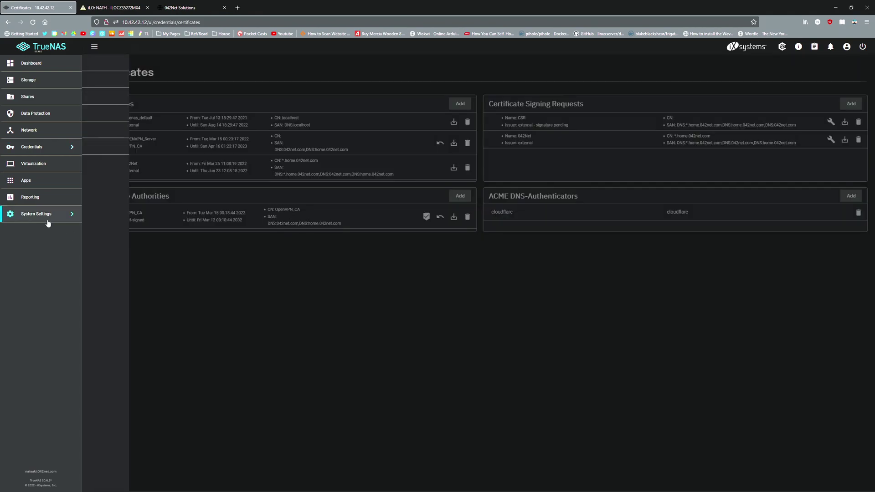
click(117, 147)
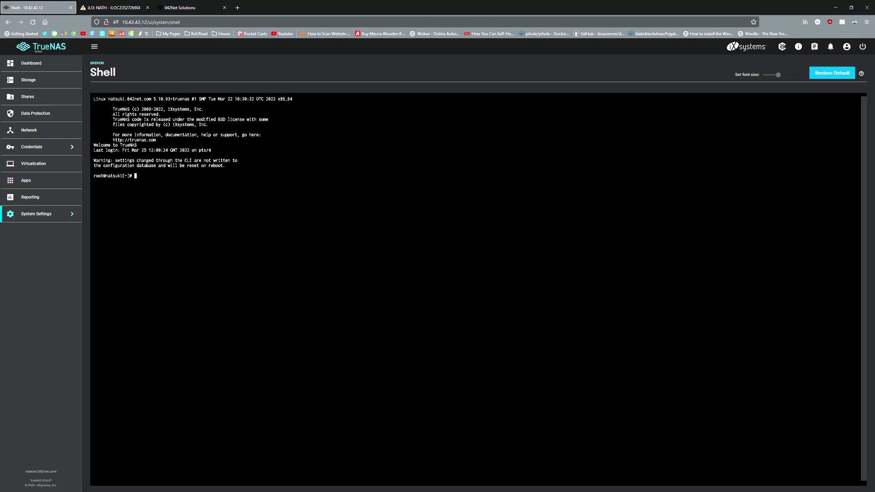
text(l)
key(Return)
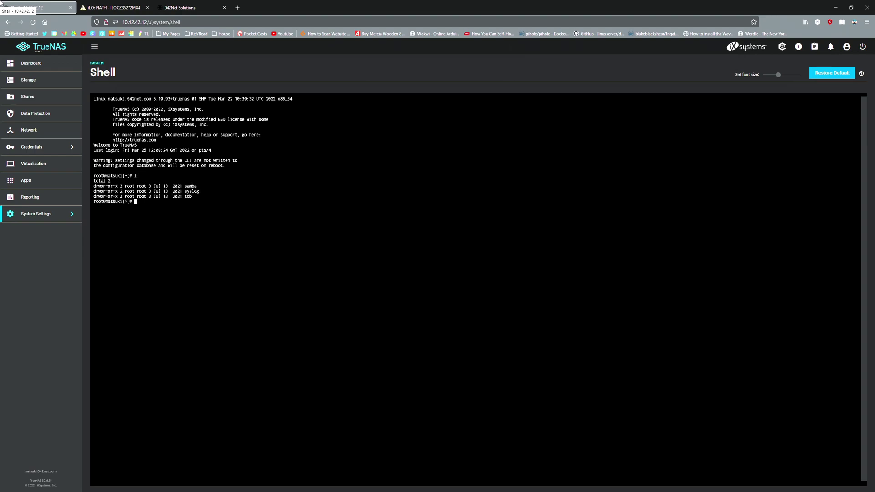
text(cd ..)
key(Return)
Change into /etc/letsencrypt and list its contents with 'l'.
text(/etc/letsencrypt)
key(Return)
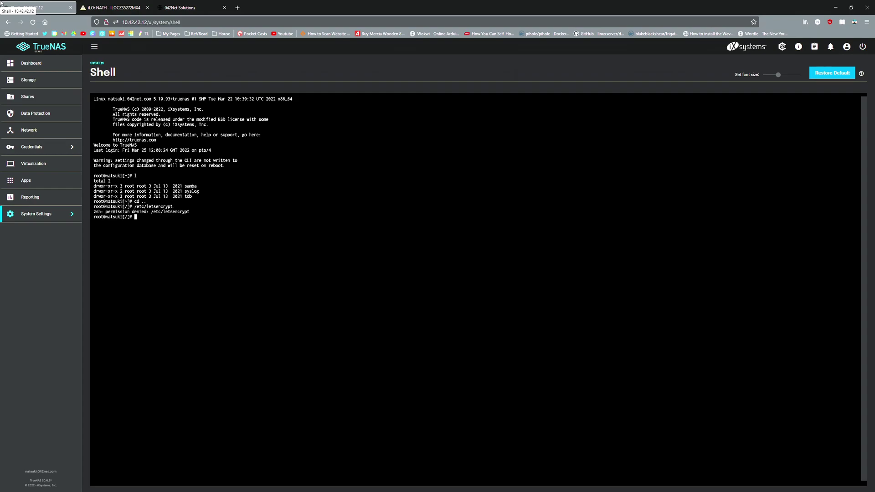
key(Up)
text(cd)
key(Return)
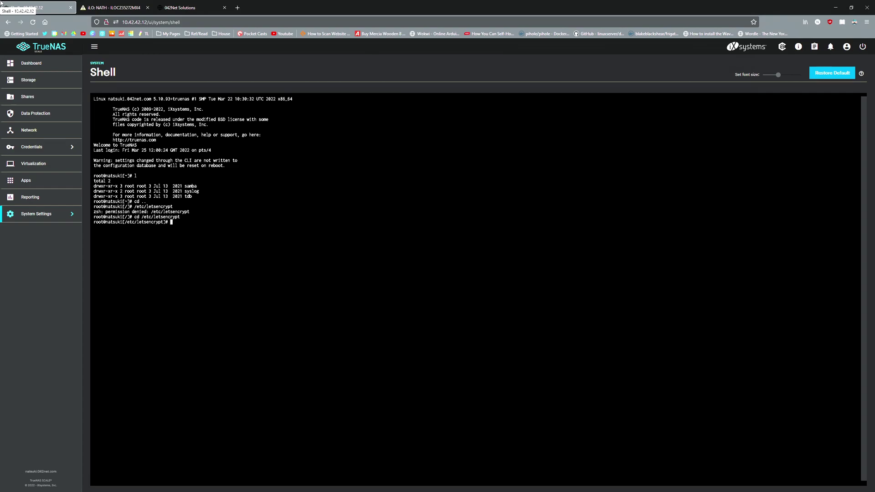
text(l)
key(Return)
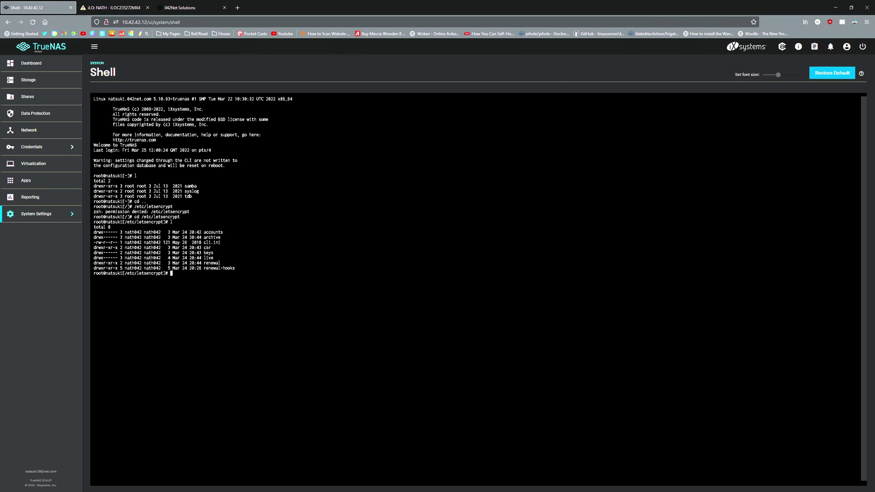
Open the nginx site-confs folder and look over the homeassistant and nextcloud site configs.
key(alt+Tab)
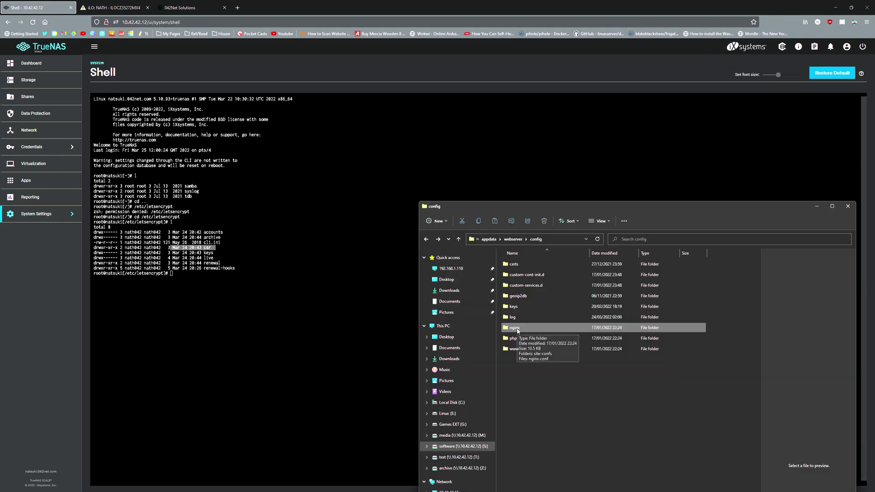
double_click(518, 329)
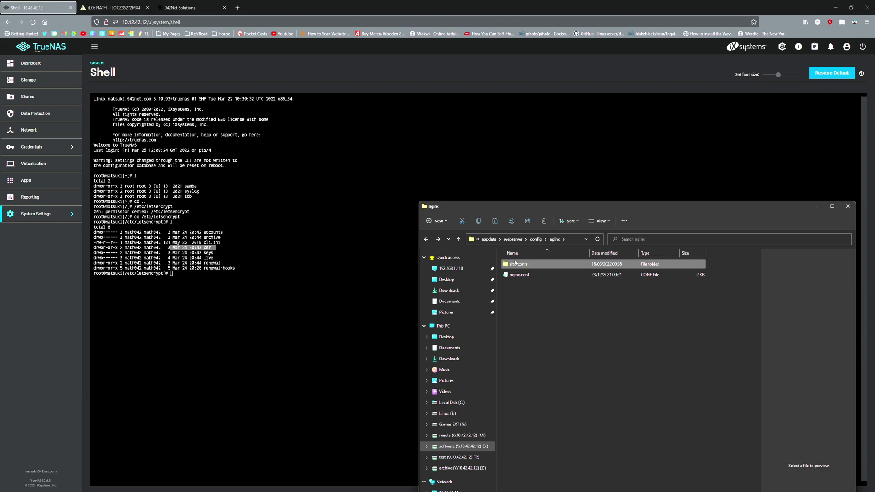
double_click(524, 264)
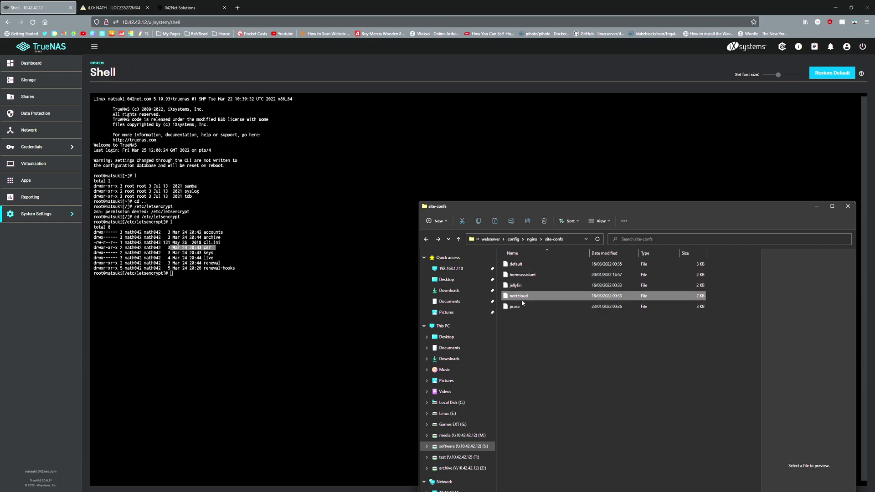
click(530, 278)
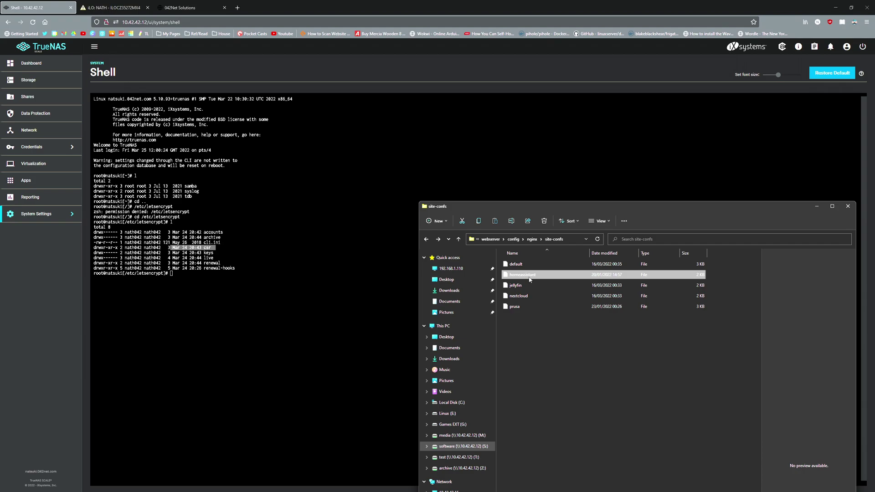
click(545, 335)
click(527, 297)
click(542, 340)
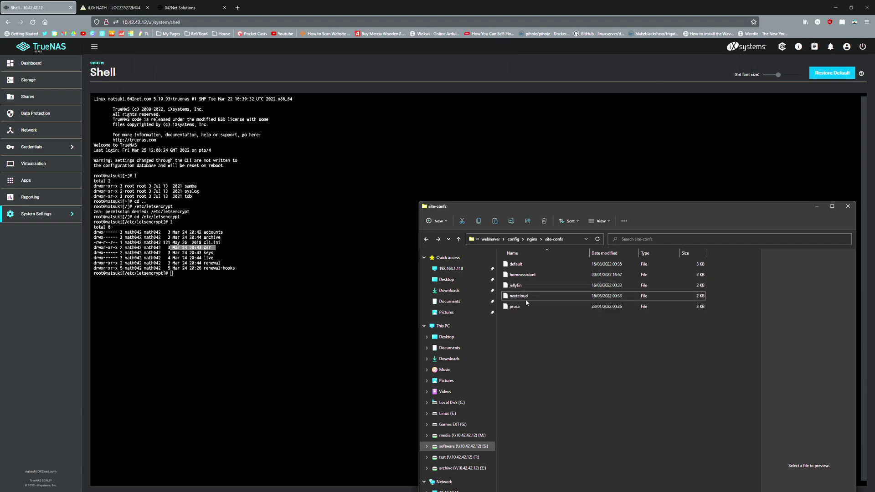
Open the default site config in Notepad and move its window to the right.
double_click(516, 264)
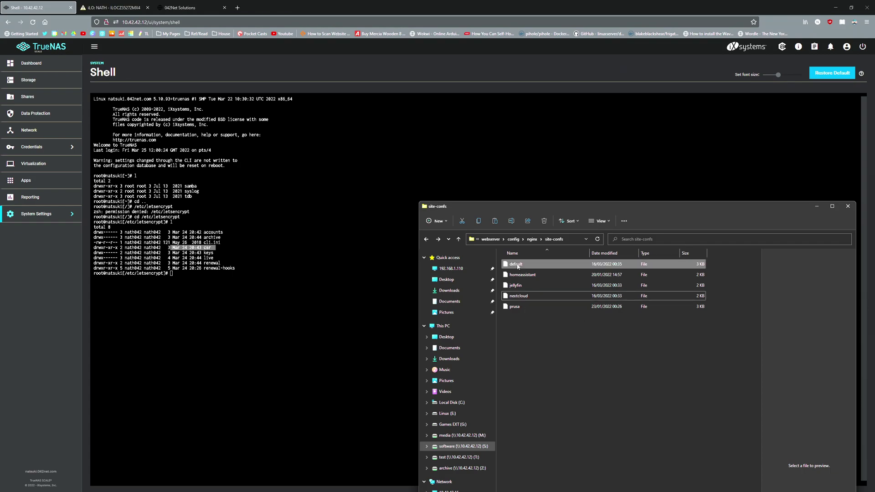
scroll(405, 161, down, 2)
click(411, 250)
click(444, 288)
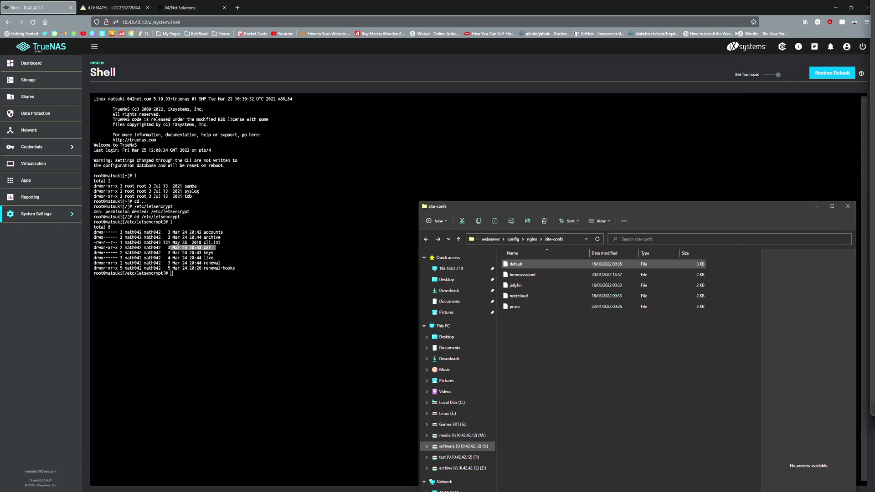
drag(523, 129, 549, 122)
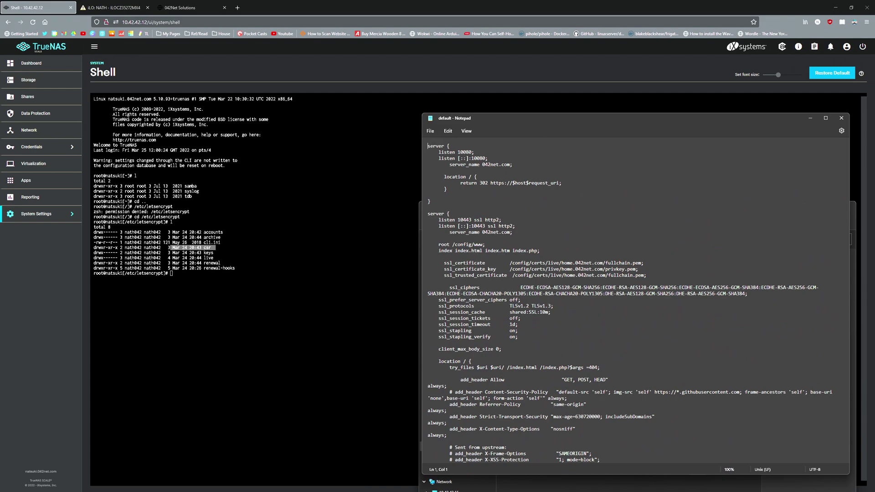
Check the 042Net Solutions site, then review the config's index, HTTPS redirect and listen 10443 ssl lines.
click(198, 4)
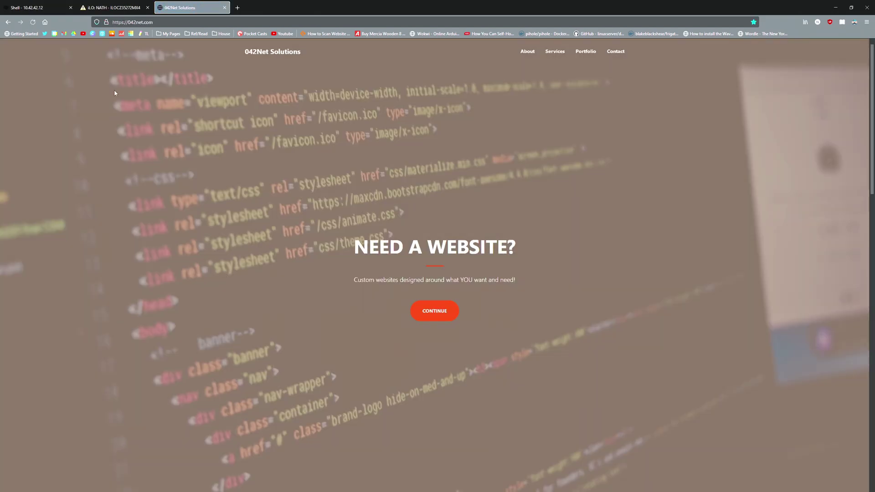
key(alt+Tab)
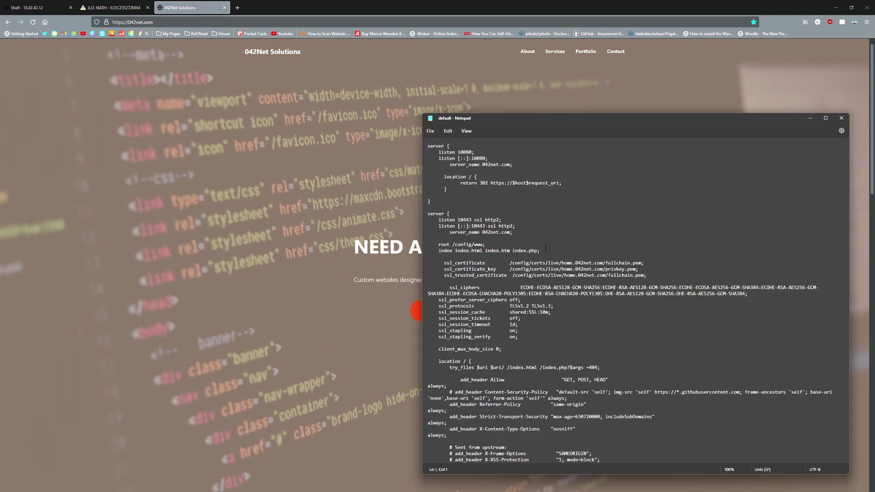
click(542, 251)
click(532, 183)
drag(428, 145, 458, 158)
click(502, 221)
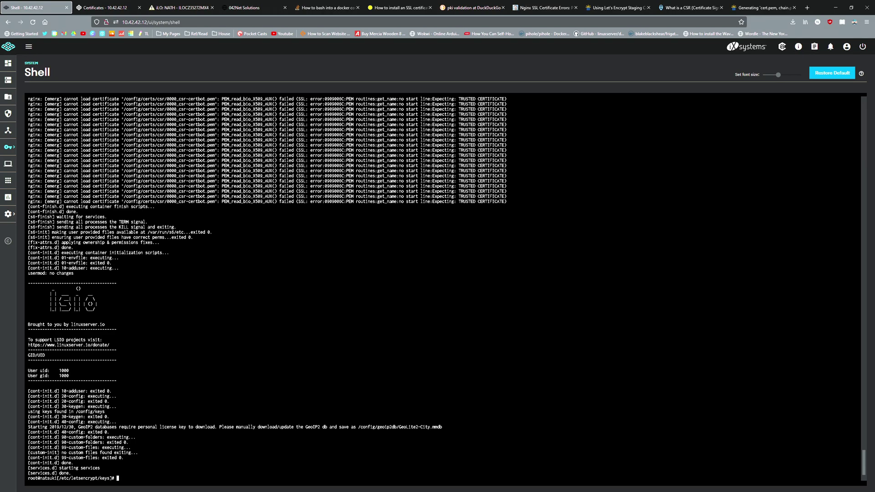
Cancel a history search, clear the Shell screen, and begin a docker command at the prompt.
key(ctrl+r)
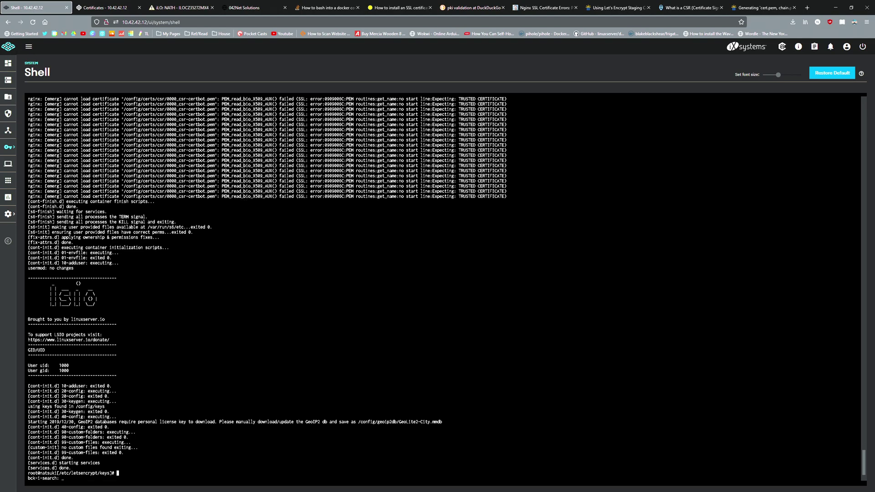
key(Return)
text(clear)
key(Return)
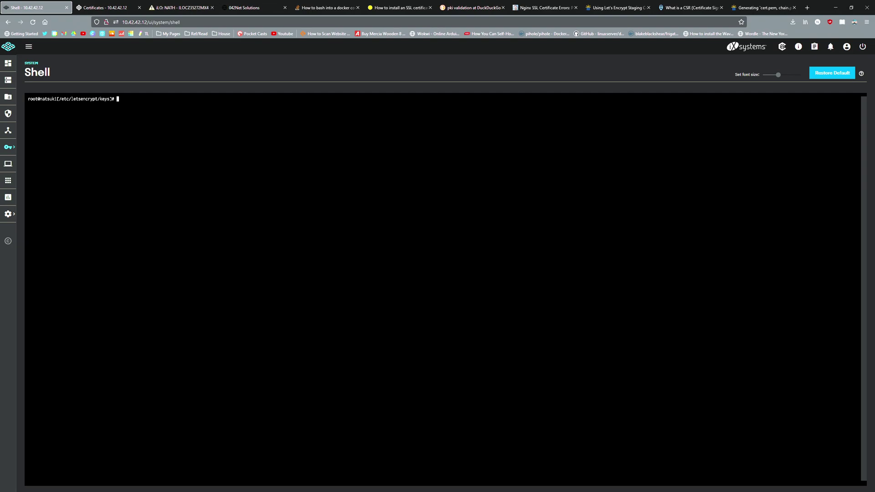
text(docker )
text(nginx)
key(BackSpace)
key(BackSpace)
key(BackSpace)
key(BackSpace)
key(BackSpace)
key(BackSpace)
Stop, start and restart the nginx container, then display its output with docker logs nginx.
text(stop nginx)
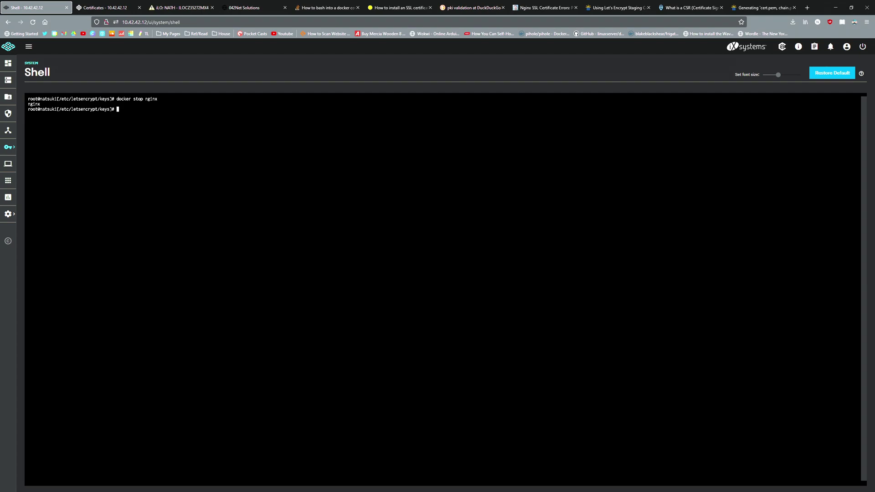
text(docker start nginx)
key(Return)
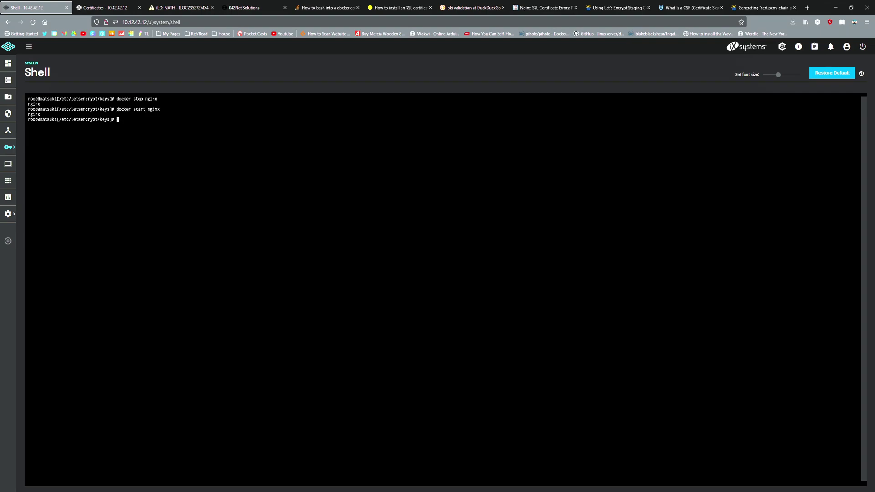
text(docker restart nginx)
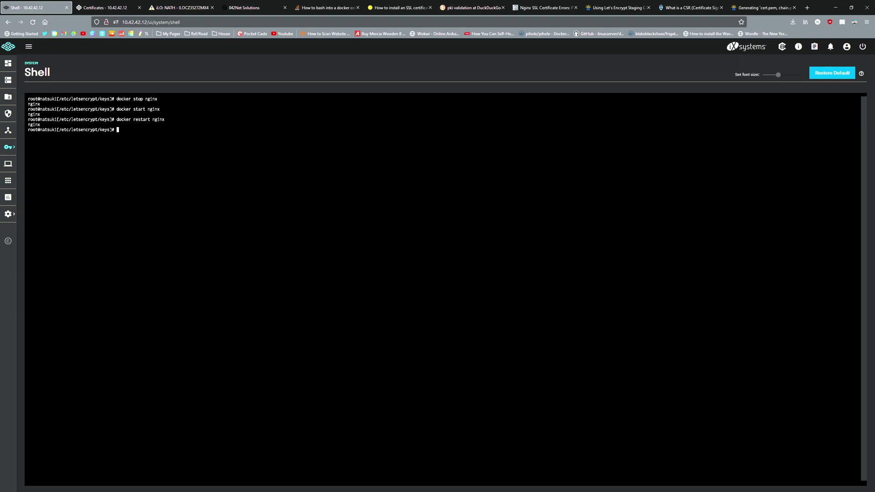
text(docker logs nginx)
key(Return)
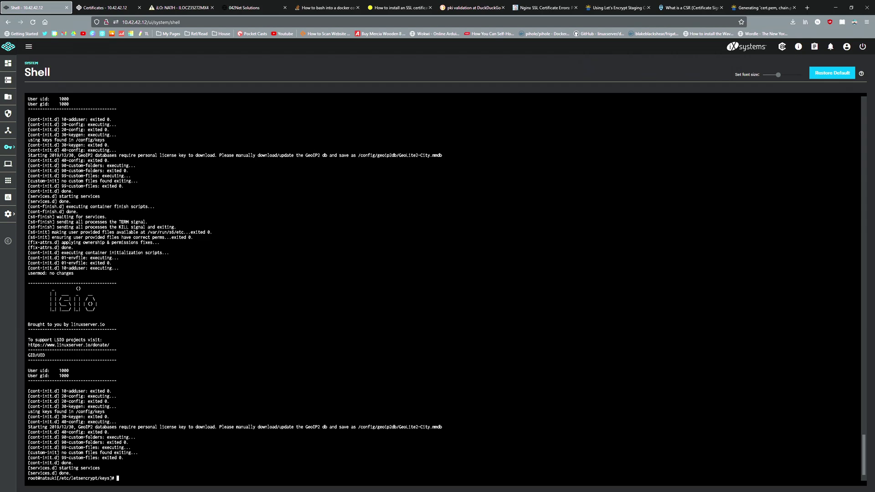
Open a bash shell in nginx with docker exec -it, list its root, and enter cd config.
text(docker exec -it nginx bash)
key(Return)
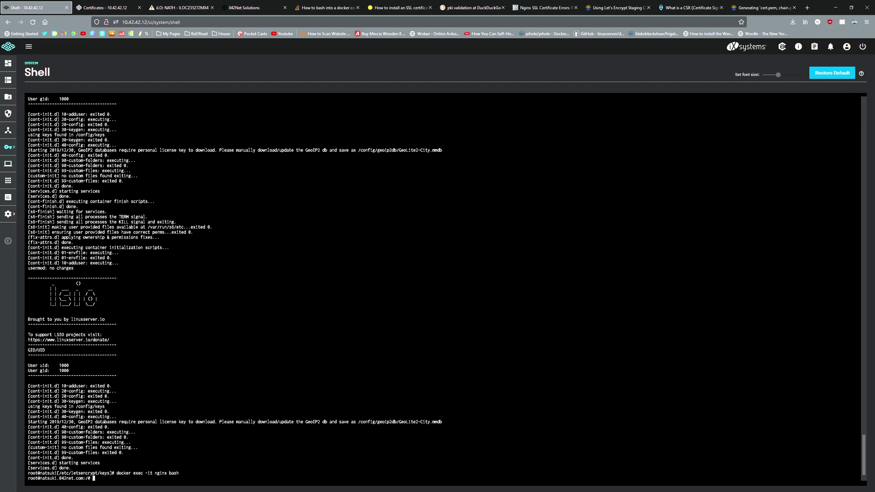
text(ls)
key(Return)
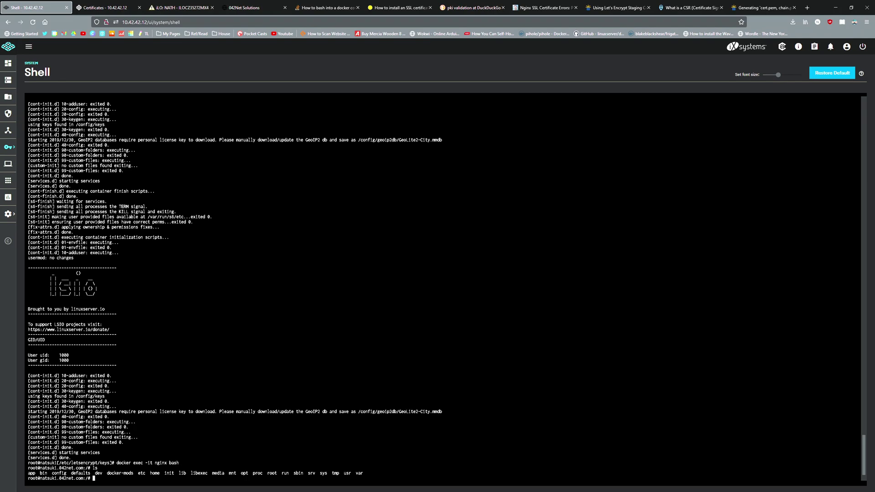
text(cd config)
Move into /config, list its contents, and change into the certs directory.
key(Return)
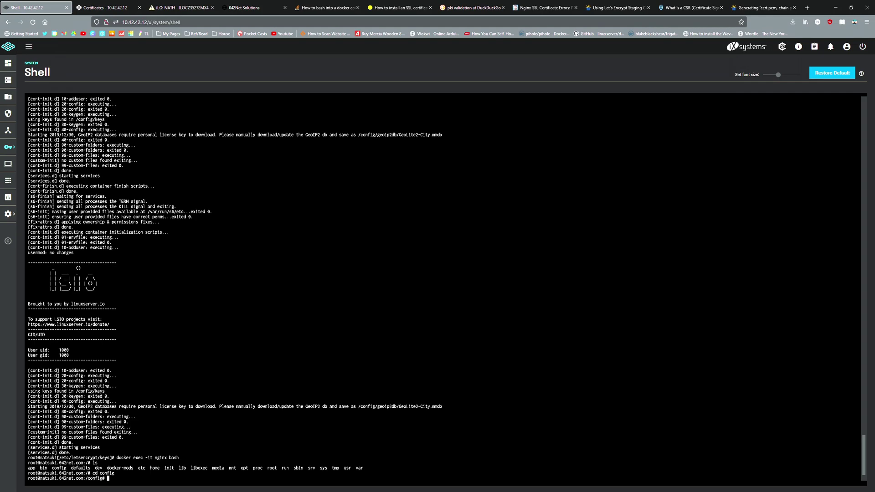
text(ls)
key(Return)
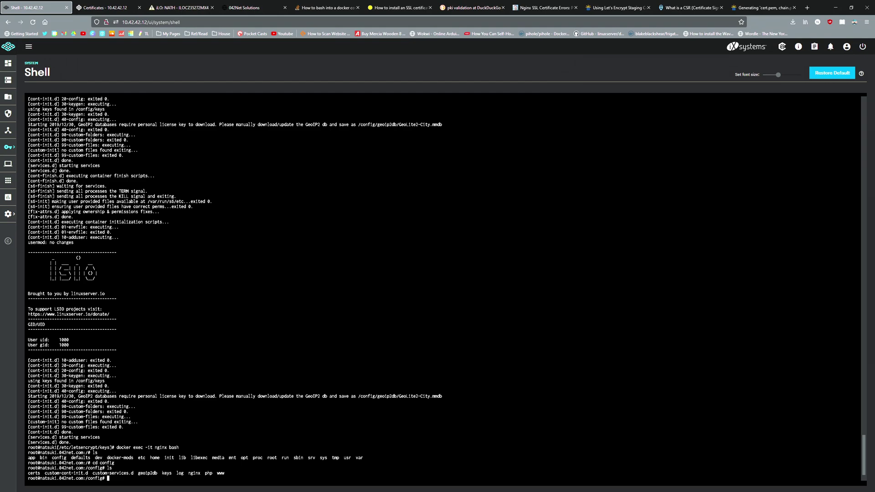
text(cd certs)
key(Return)
List /config/certs, including a detailed ls -l listing, then type cd .. to go back up.
text(ls)
key(Return)
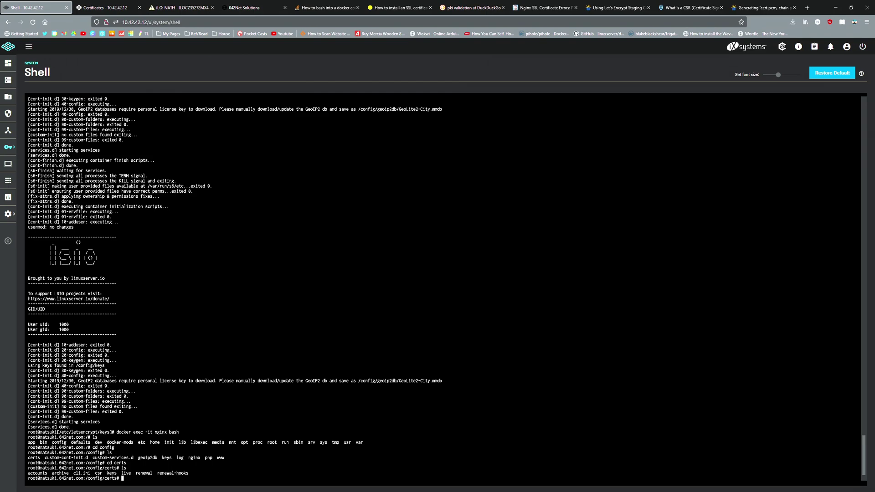
text(ls)
key(Return)
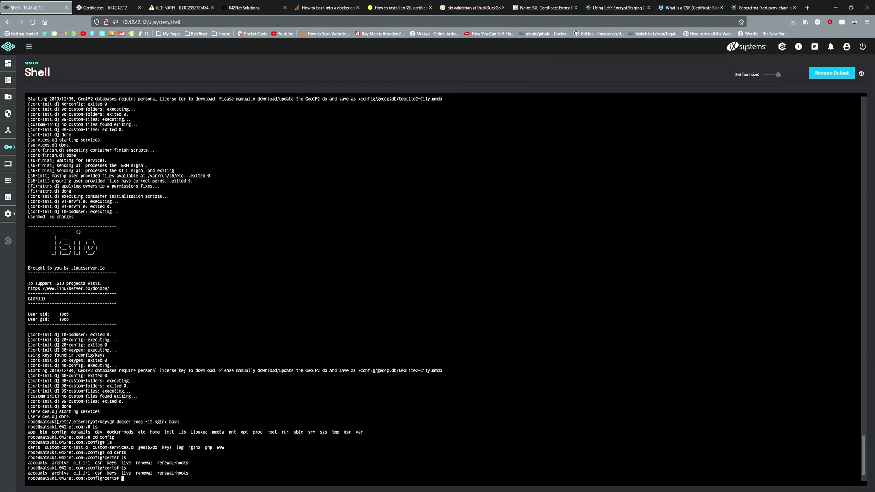
text(ls -l)
key(Return)
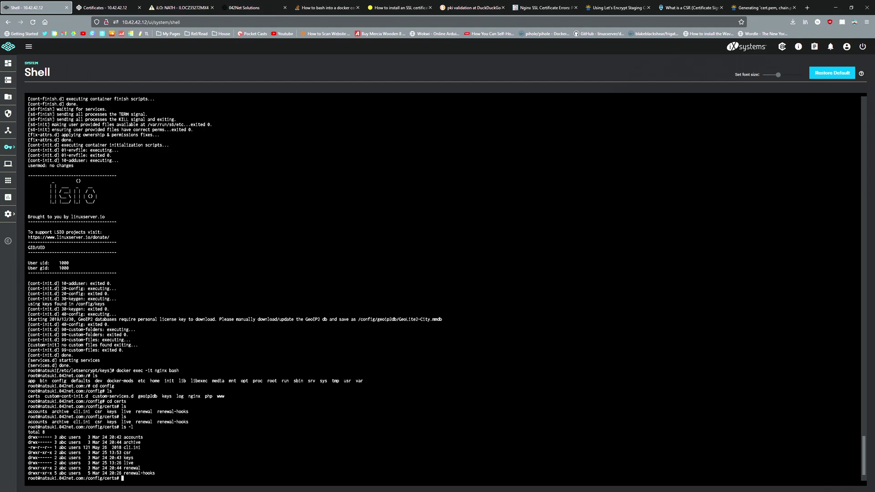
text(cd ..)
List the container's /config and /config/keys directories, then bring back Notepad's nginx docker run command.
key(Return)
text(ls)
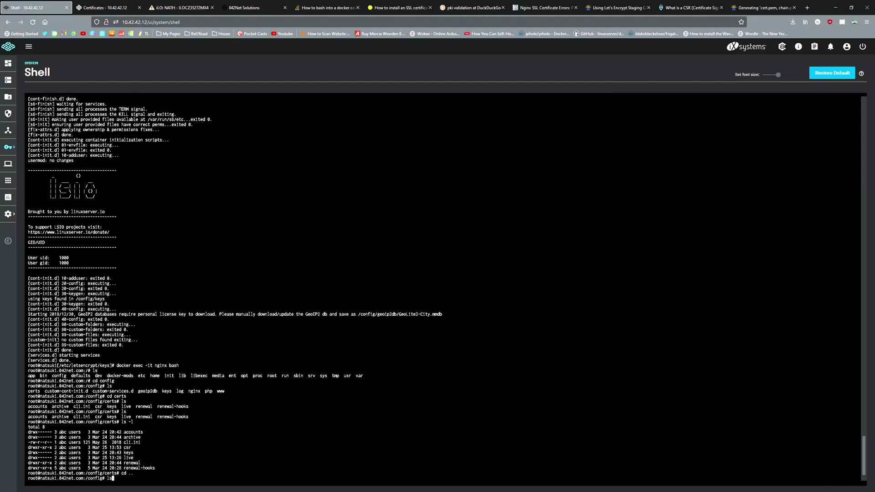
key(Return)
text(cd keys)
key(Return)
text(ls)
key(Return)
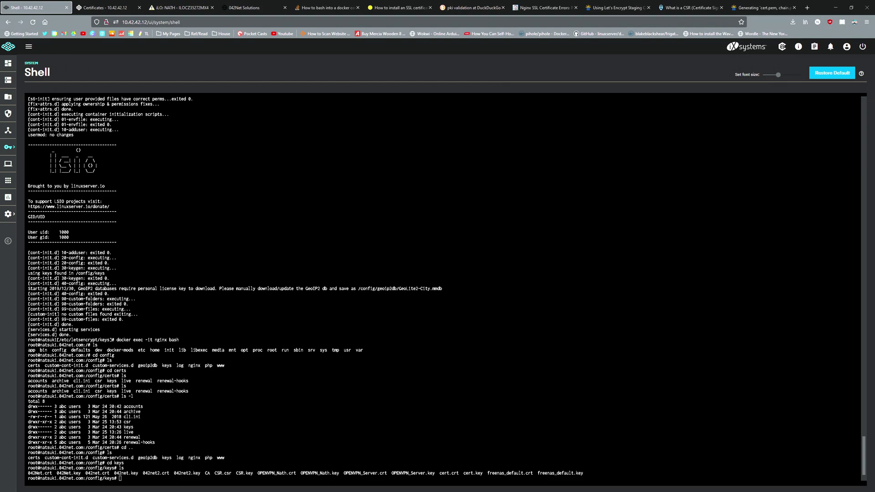
key(alt+Tab)
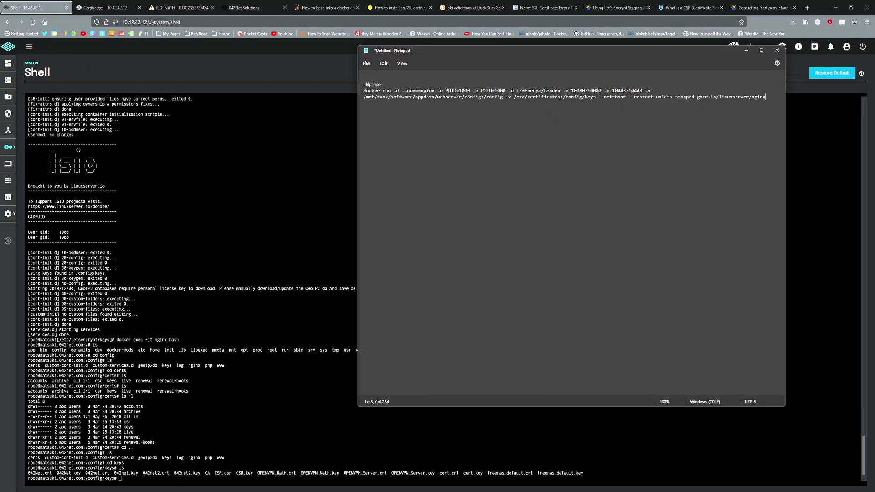
Inspect the host certificates volume path in the docker run note, then close the note without saving.
drag(513, 97, 564, 97)
drag(355, 113, 72, 142)
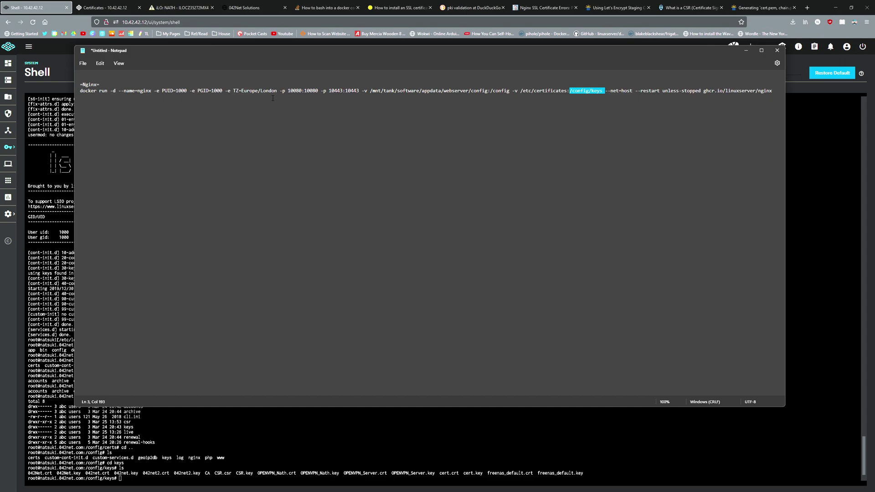
click(484, 97)
click(778, 51)
click(437, 245)
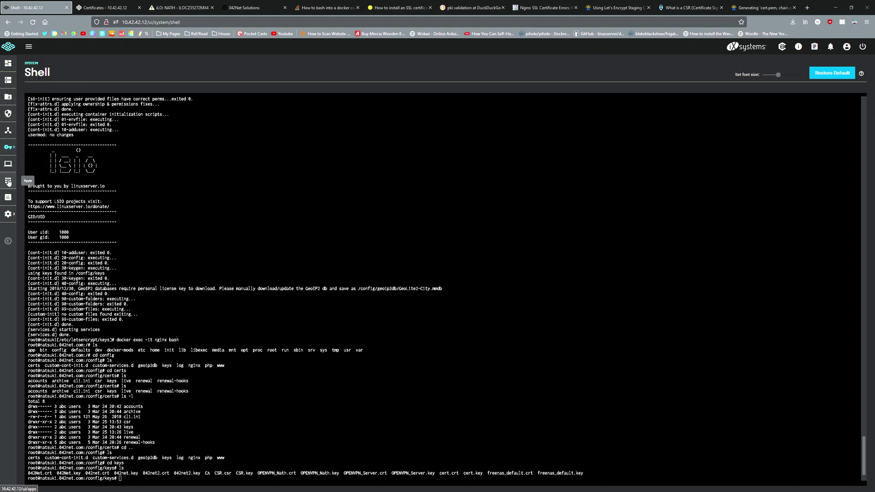
Check the Credentials > Certificates list, then open a fresh System Settings Shell.
click(5, 134)
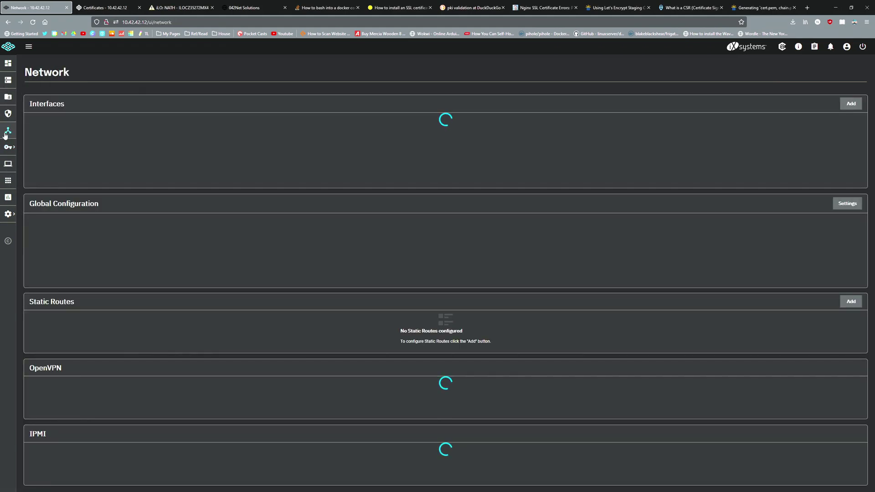
mouse_move(33, 67)
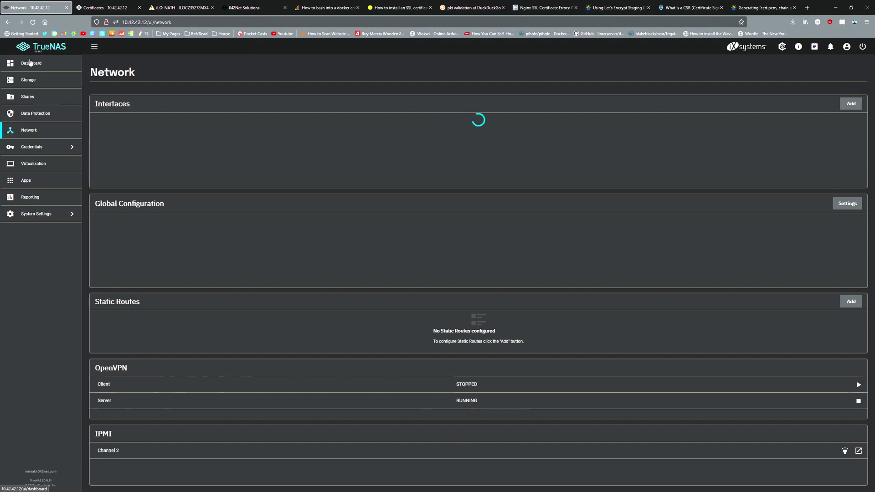
click(39, 150)
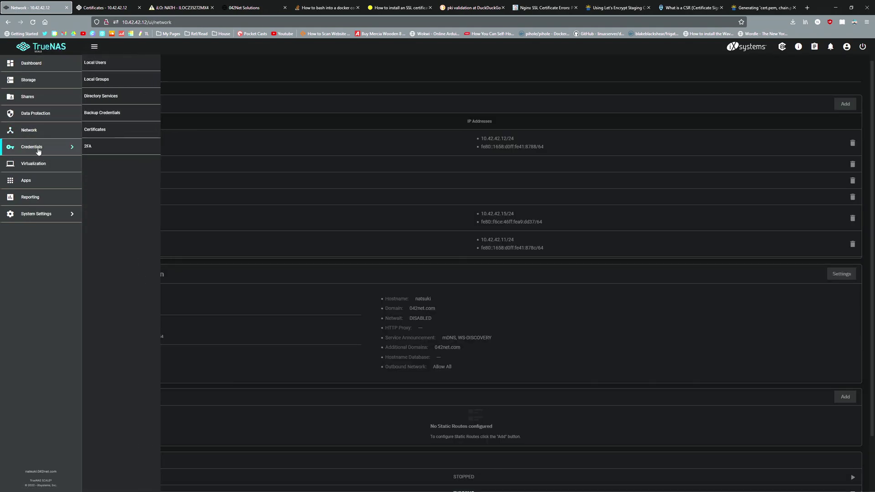
click(106, 131)
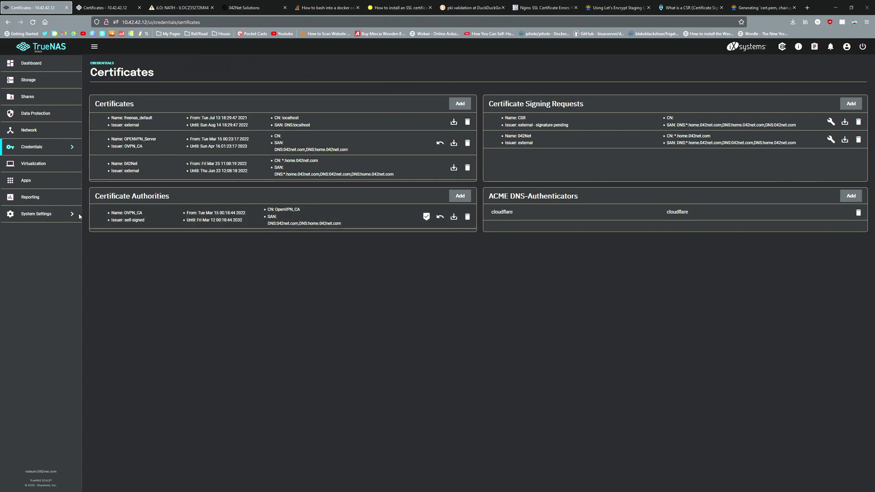
click(51, 222)
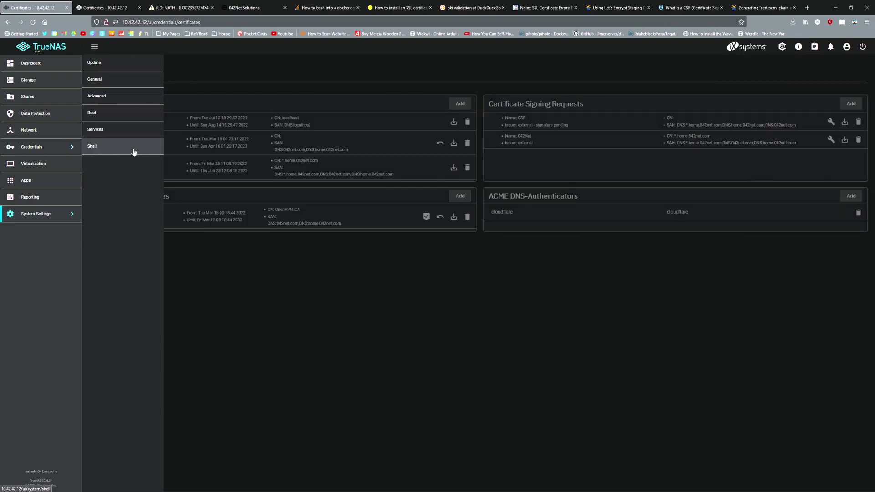
click(133, 152)
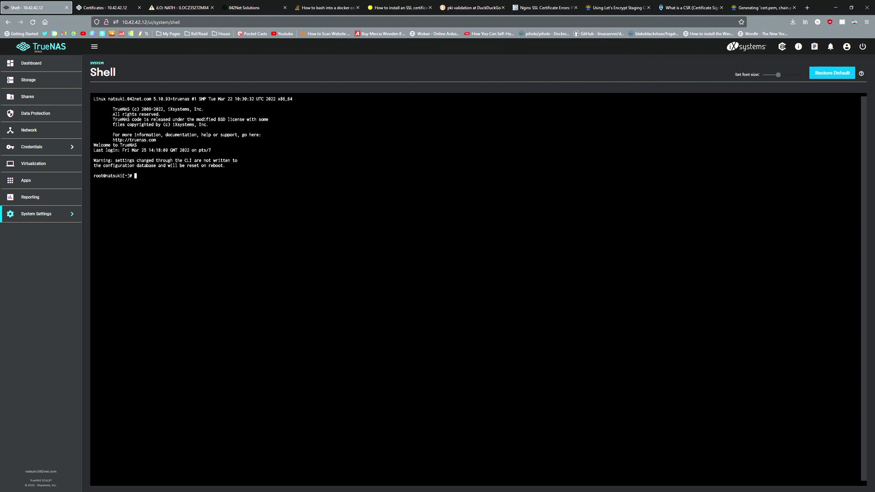
drag(127, 161, 249, 171)
text(certbot)
key(BackSpace)
key(BackSpace)
key(BackSpace)
key(BackSpace)
key(BackSpace)
key(BackSpace)
key(BackSpace)
key(BackSpace)
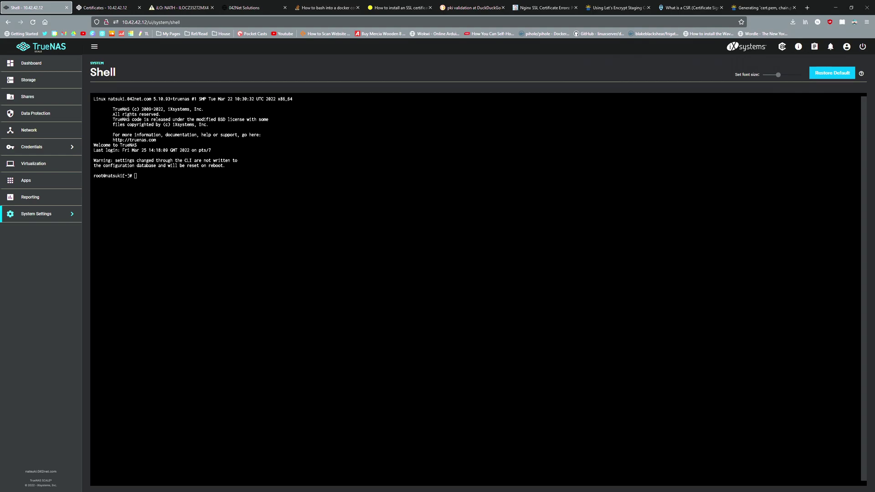
Mark the appdata config path and certificate volume mount in the docker run command, then hide Notepad.
key(alt+Tab)
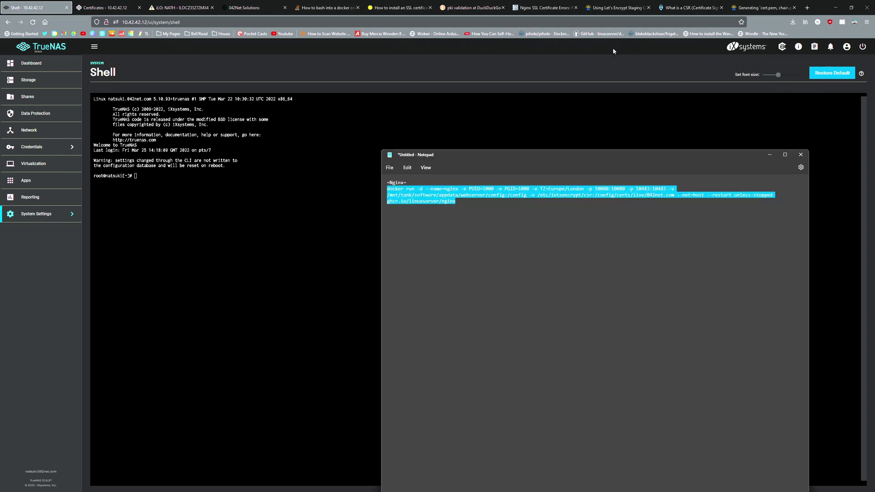
drag(567, 163, 460, 127)
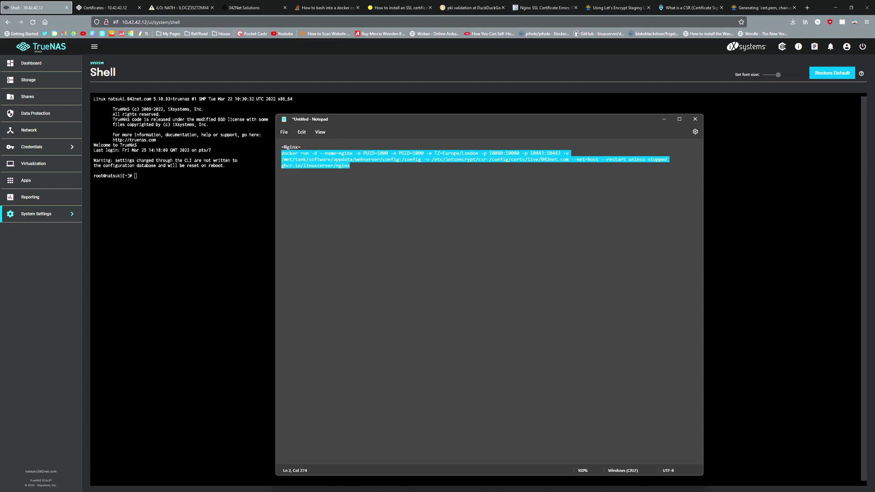
drag(400, 159, 278, 160)
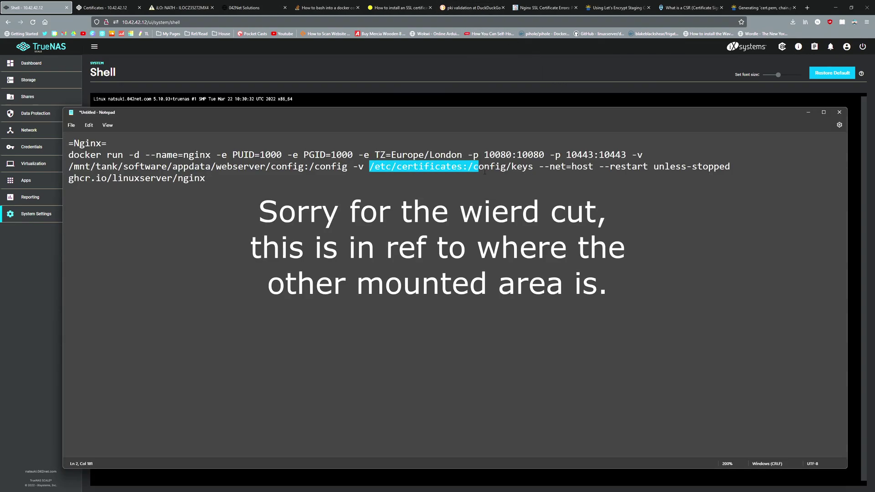
drag(480, 166, 534, 166)
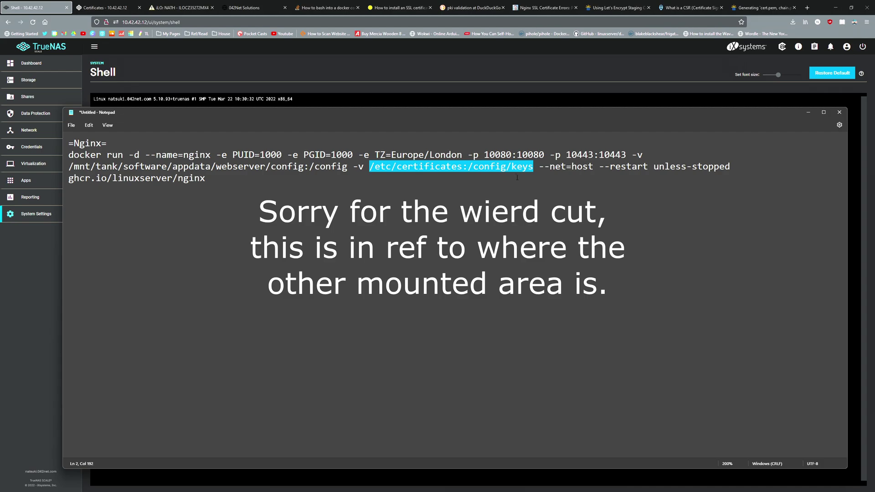
click(807, 114)
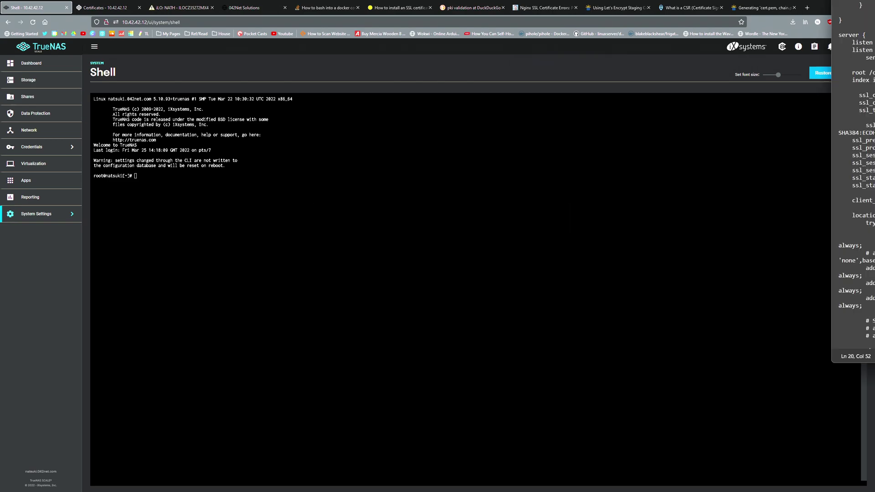
Check that the ssl_certificate and ssl_certificate_key lines use /config/keys/042net.crt and 042net.key, then hide Notepad.
drag(874, 133, 595, 127)
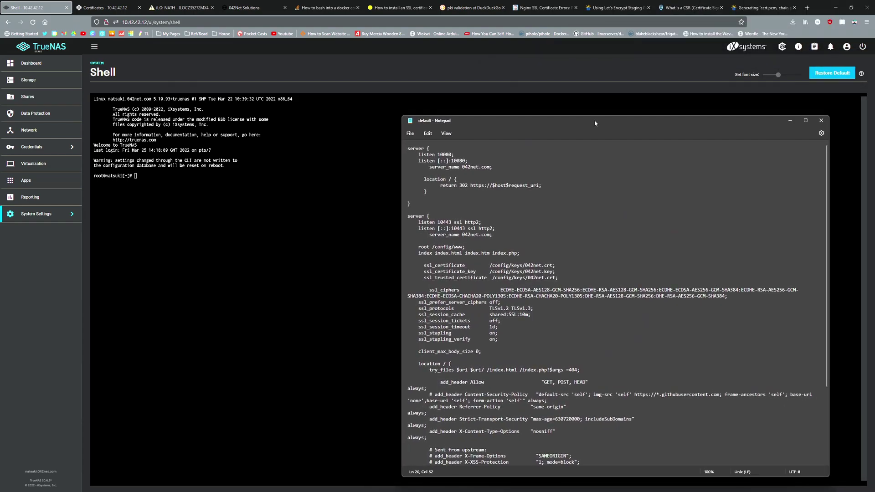
click(460, 271)
mouse_move(423, 272)
mouse_down()
mouse_move(562, 269)
mouse_move(423, 277)
mouse_up()
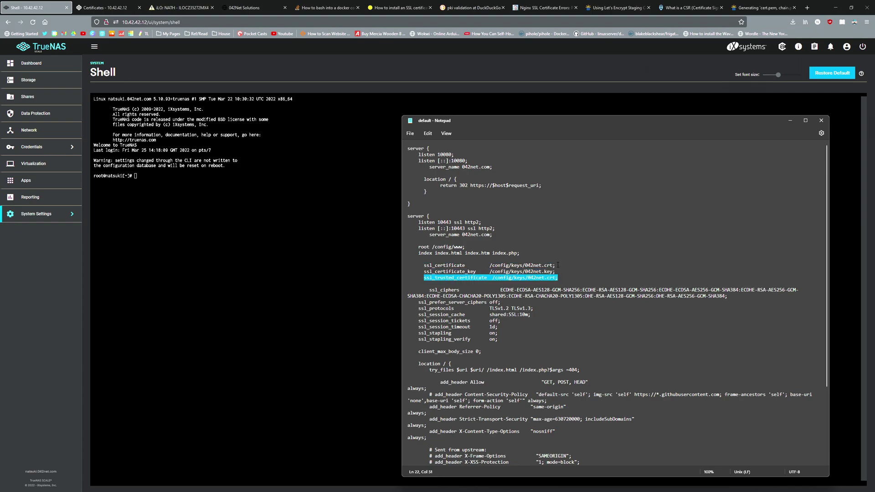
drag(558, 265, 423, 264)
click(481, 276)
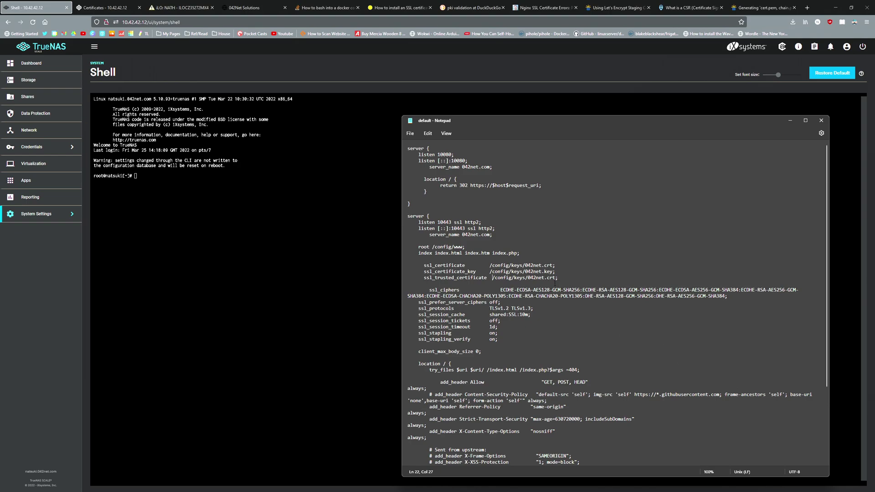
drag(494, 265, 522, 265)
click(562, 266)
click(509, 271)
key(alt+Tab)
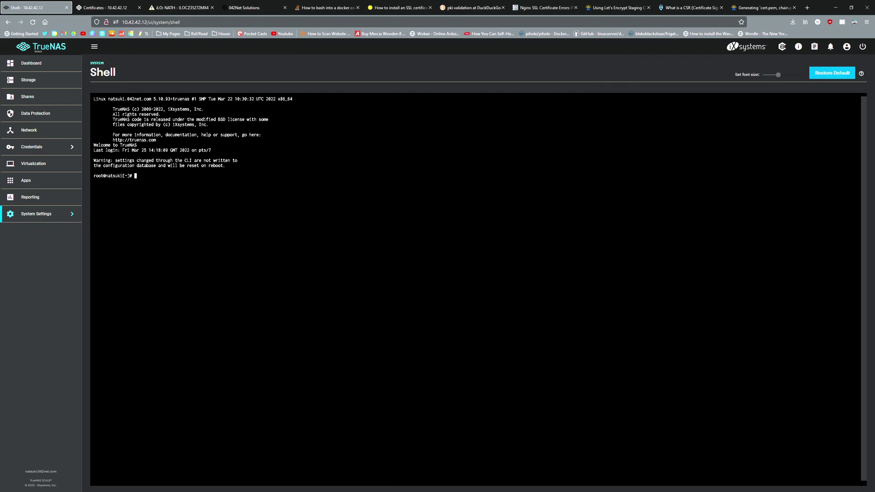
Open the 042Net entry under Credentials > Certificates and confirm its path is /etc/certificates.
click(32, 131)
click(50, 147)
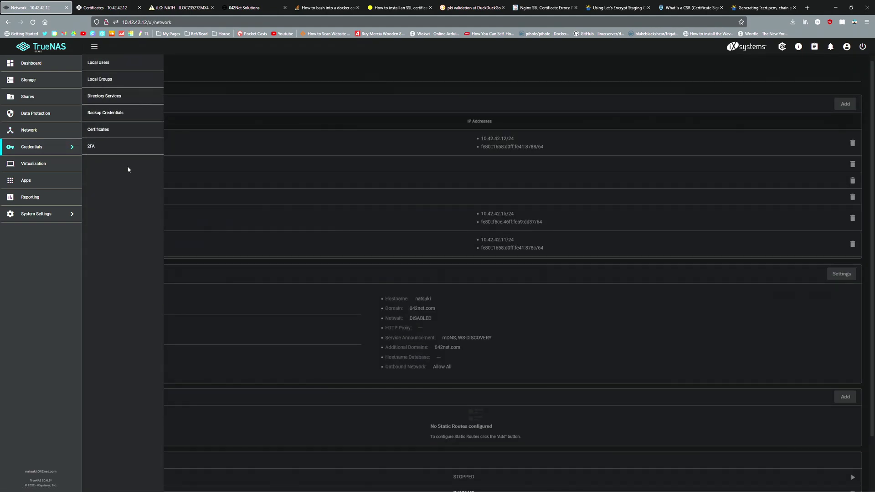
click(112, 135)
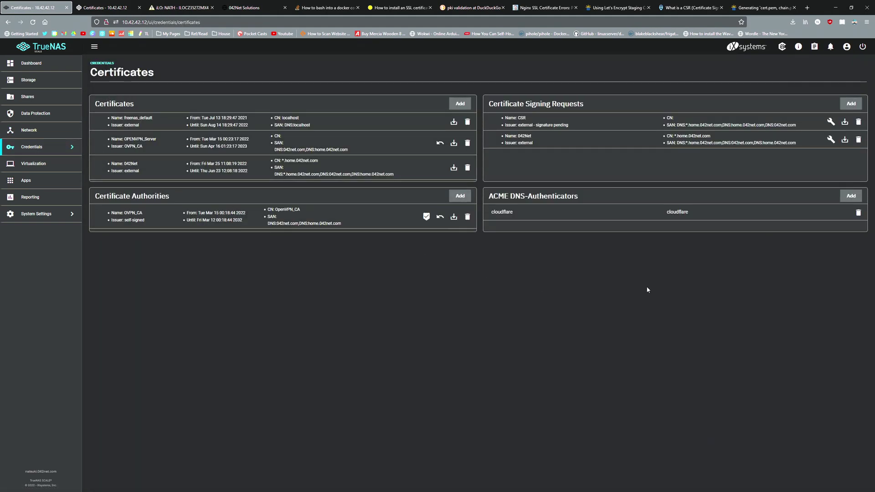
click(564, 144)
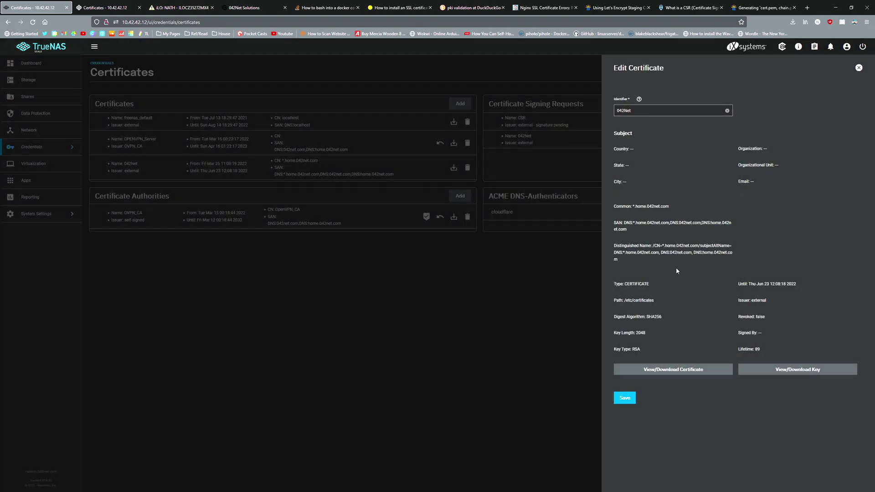
drag(622, 300, 670, 310)
click(768, 426)
drag(633, 301, 693, 320)
click(650, 312)
click(550, 285)
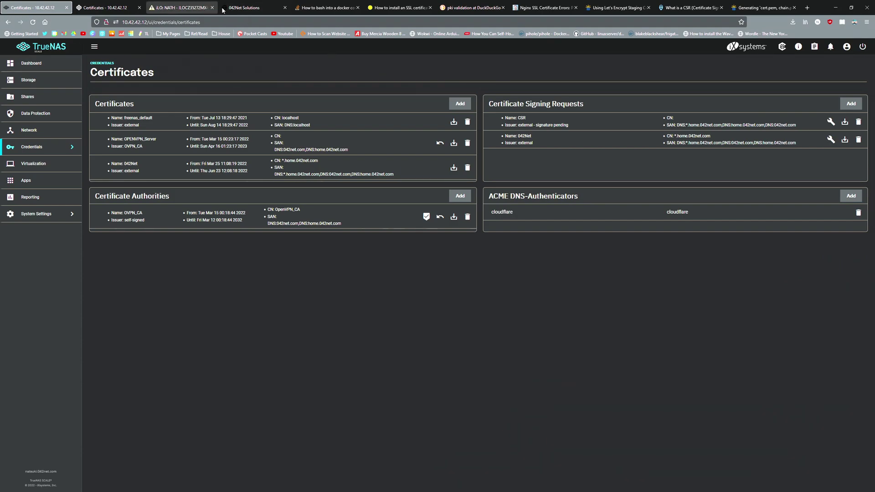
Reload 042net.com and confirm its HTTPS connection is secure and verified by Cloudflare, Inc.
click(242, 8)
click(33, 22)
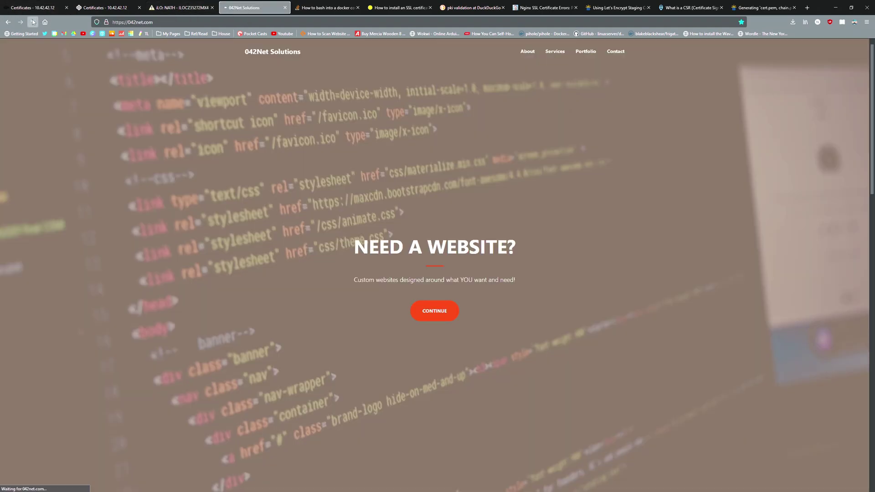
click(106, 22)
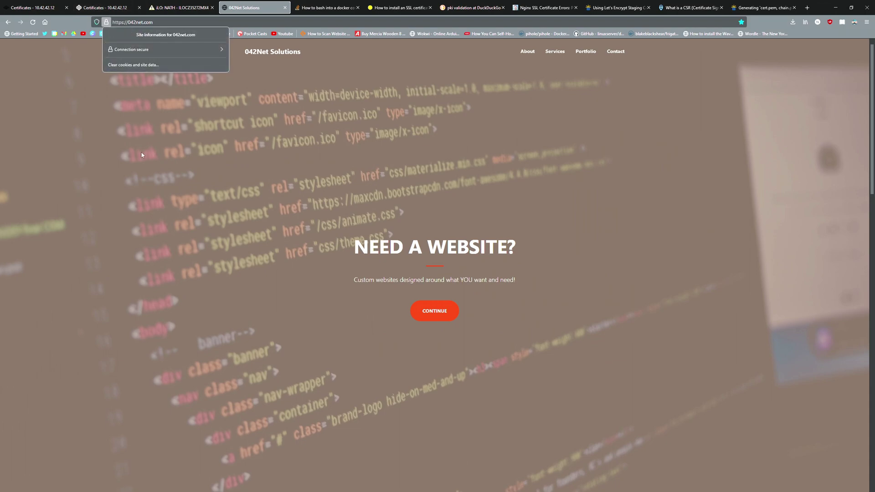
click(141, 49)
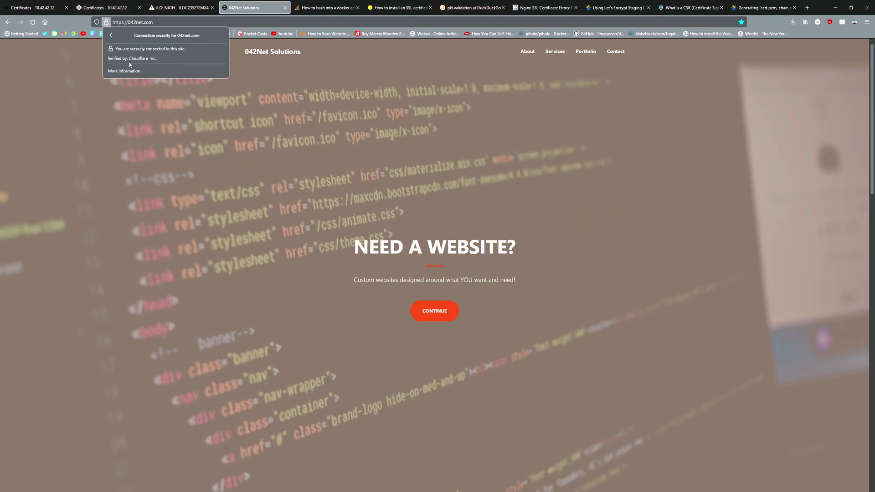
click(219, 130)
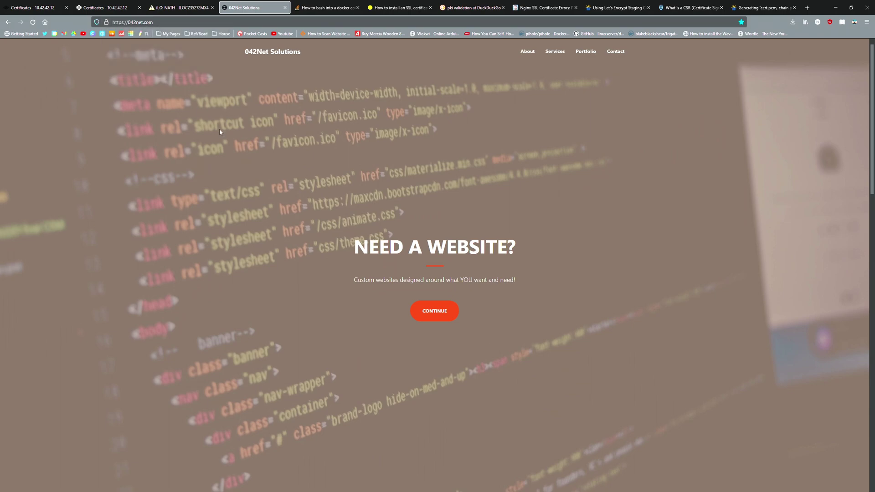
click(27, 8)
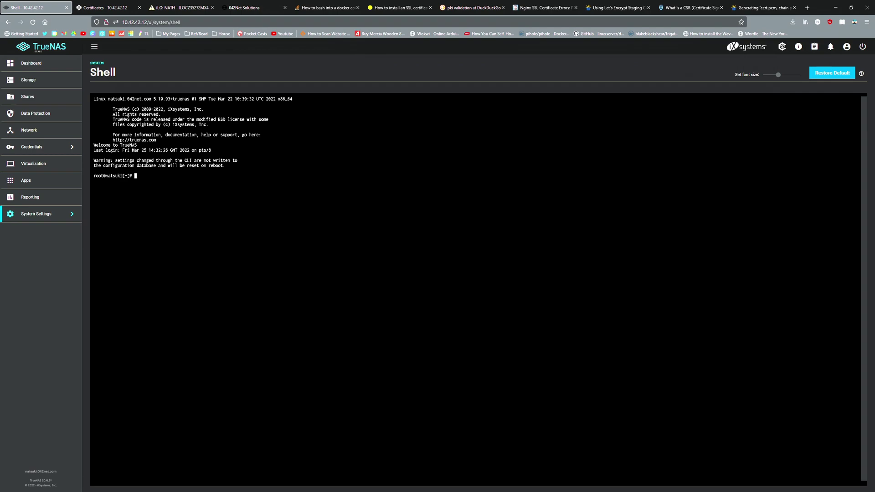
Run docker logs nginx in the Shell and confirm every init step exits 0.
click(153, 38)
click(207, 108)
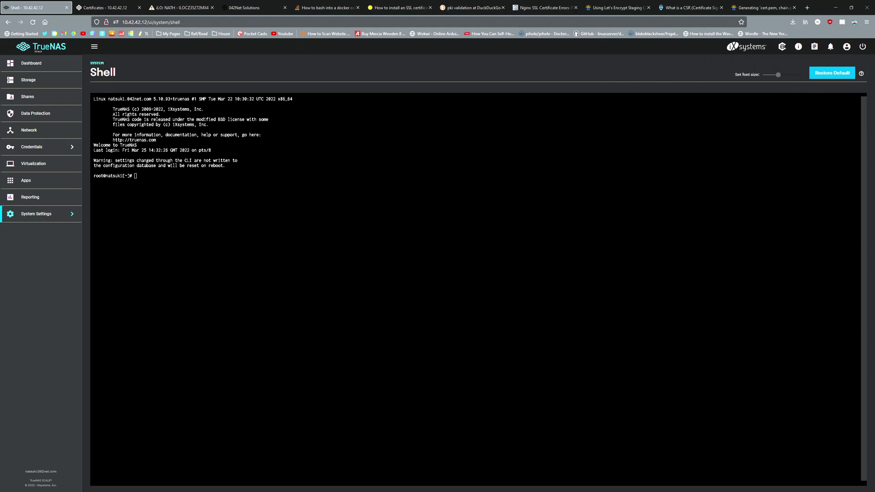
key(alt+Tab)
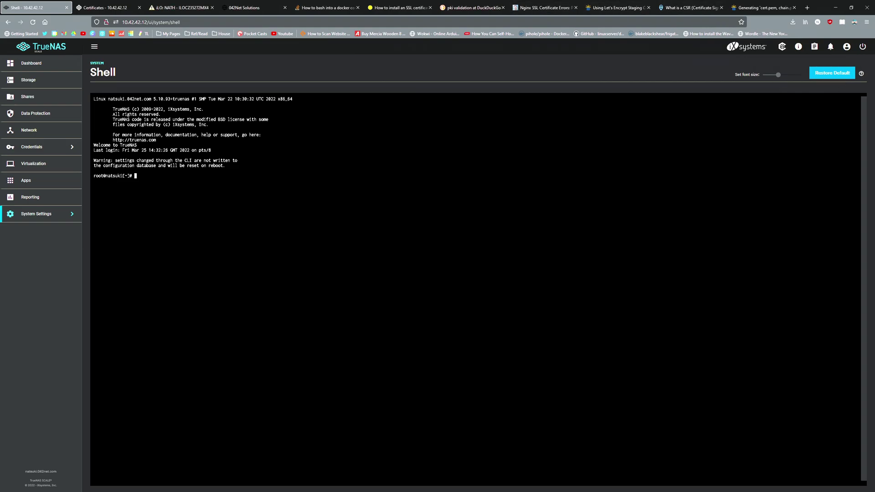
text(docker logs nginx)
key(Return)
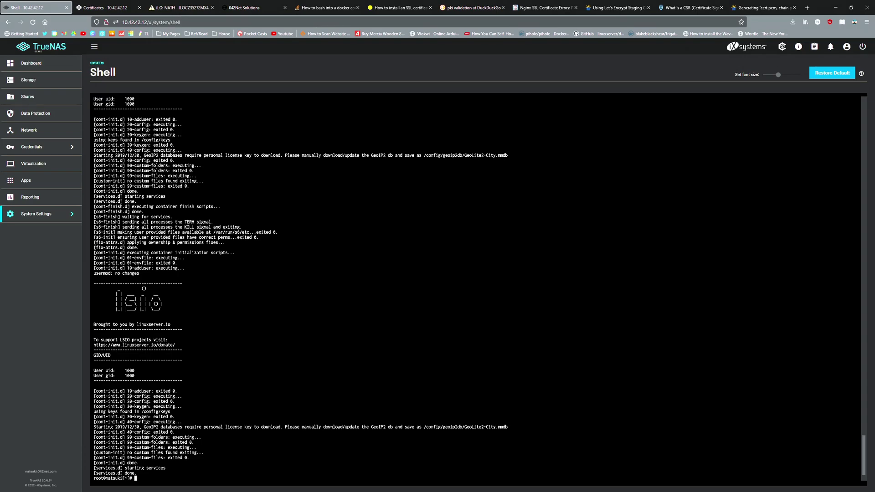
drag(170, 431, 280, 436)
click(279, 483)
click(279, 437)
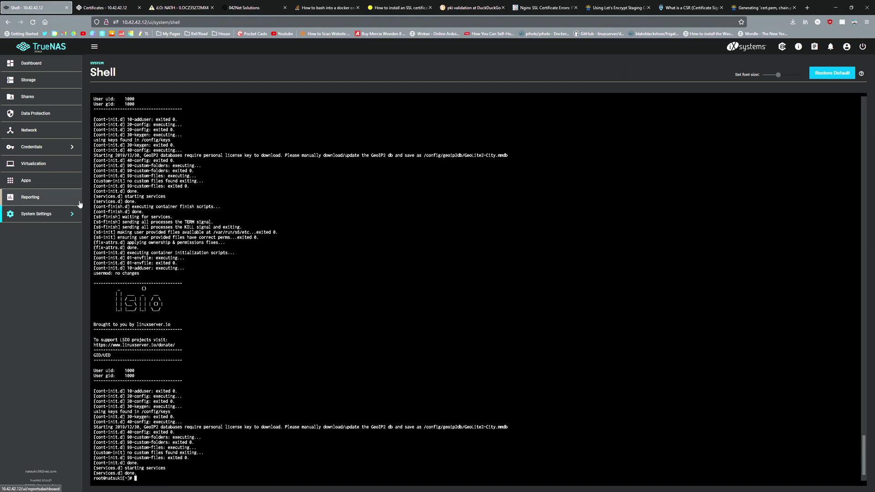